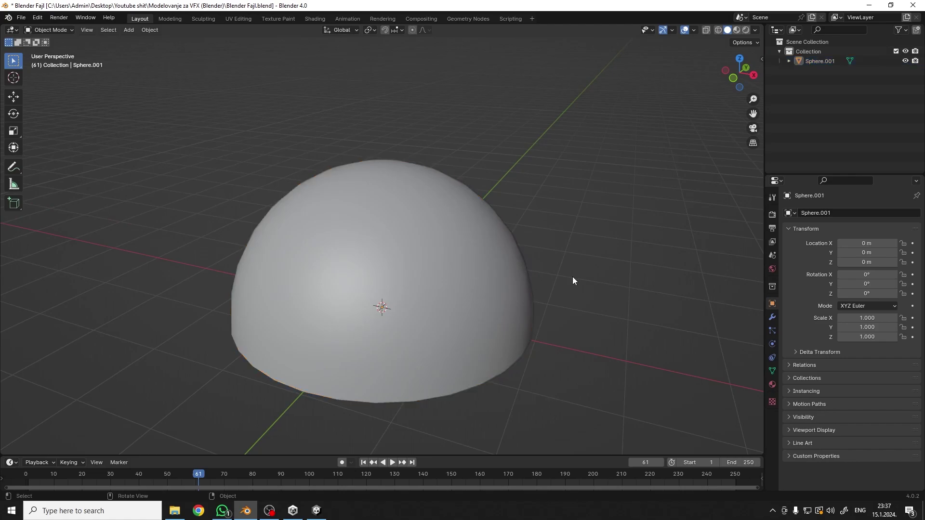
Step: Switch to Unity and frame the hemisphere in the Scene view
{"action": "left_click", "coordinate": [318, 512]}
{"action": "left_click_drag", "start_coordinate": [351, 262], "coordinate": [283, 256], "text": "alt"}
{"action": "middle_click_drag", "start_coordinate": [283, 256], "coordinate": [309, 262], "text": "alt"}
{"action": "left_click", "coordinate": [310, 262]}
{"action": "key", "text": "f"}
{"action": "key", "text": "f"}
Step: Examine the hemisphere in another scene draw mode, restore the shaded display and inspect the texture down to its lower edge
{"action": "left_click", "coordinate": [335, 51]}
{"action": "left_click", "coordinate": [364, 85]}
{"action": "mouse_move", "coordinate": [291, 117]}
{"action": "left_mouse_down", "text": "alt"}
{"action": "mouse_move", "coordinate": [299, 93]}
{"action": "mouse_move", "coordinate": [306, 140]}
{"action": "mouse_move", "coordinate": [244, 138]}
{"action": "mouse_move", "coordinate": [255, 122]}
{"action": "mouse_move", "coordinate": [292, 137]}
{"action": "left_mouse_up", "text": "alt"}
{"action": "left_click", "coordinate": [336, 51]}
{"action": "left_click", "coordinate": [343, 71]}
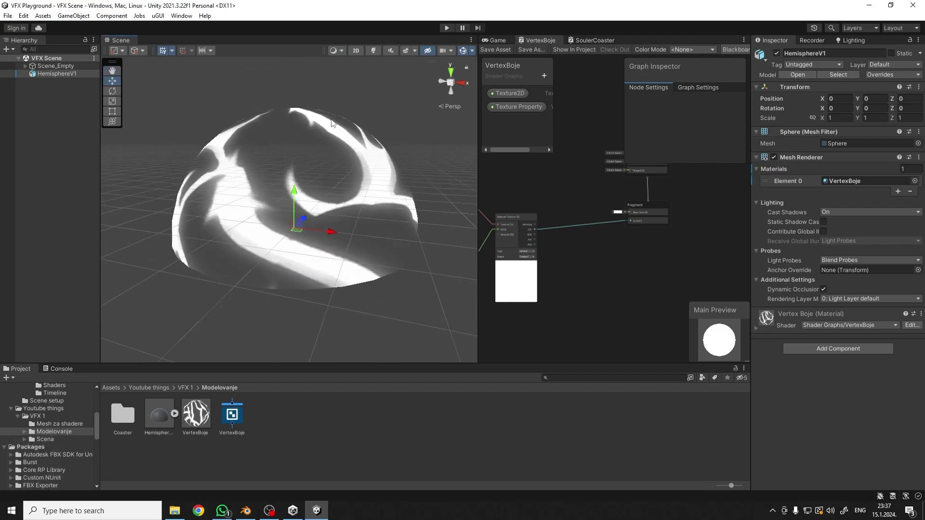
{"action": "scroll", "coordinate": [327, 126], "scroll_direction": "up", "scroll_amount": 5}
{"action": "left_click_drag", "start_coordinate": [316, 268], "coordinate": [305, 246], "text": "alt"}
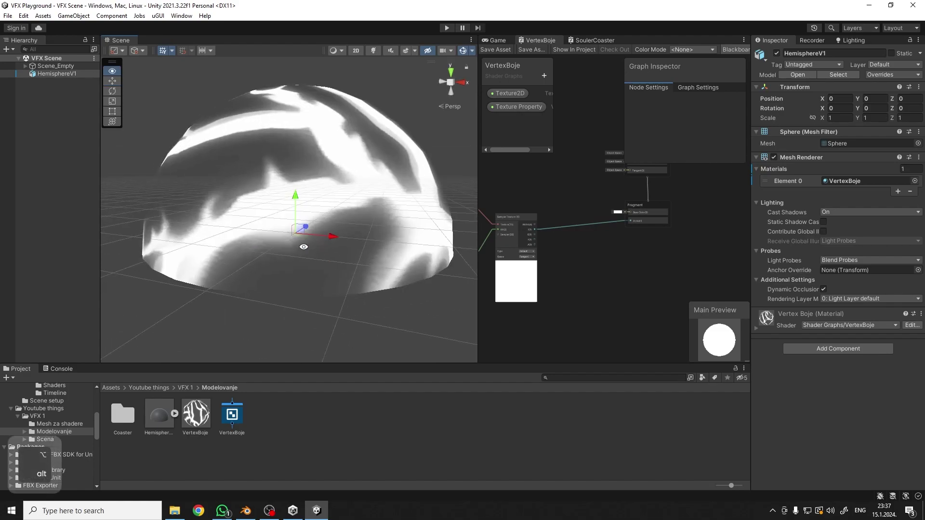
{"action": "scroll", "coordinate": [305, 251], "scroll_direction": "up", "scroll_amount": 10}
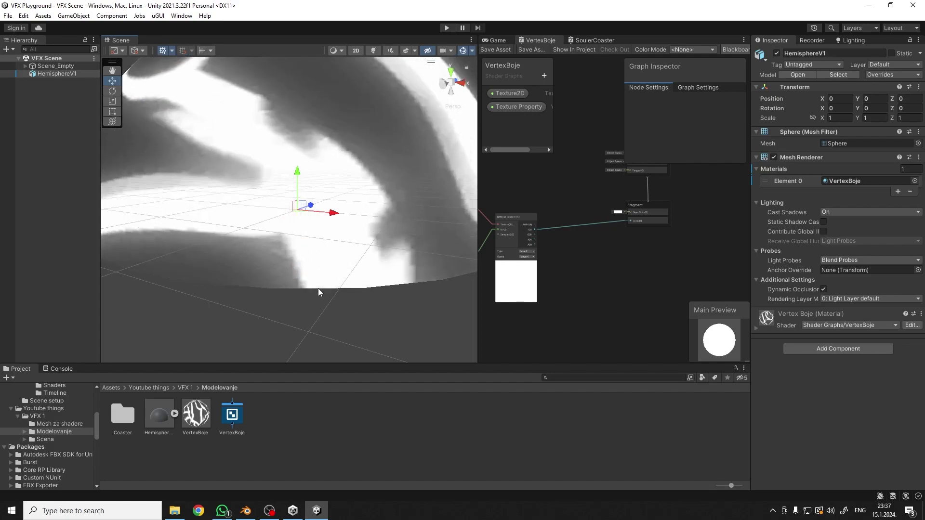
{"action": "scroll", "coordinate": [374, 293], "scroll_direction": "down", "scroll_amount": 5}
{"action": "left_click_drag", "start_coordinate": [306, 265], "coordinate": [360, 261], "text": "alt"}
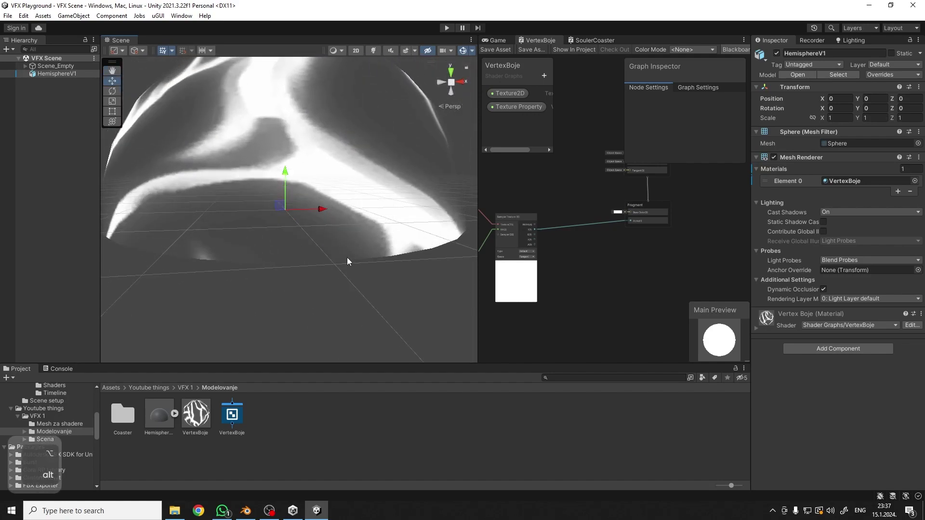
Step: Enlarge the VertexBoje shader graph area and shift the Sample Texture 2D node slightly closer to the Fragment block
{"action": "left_click_drag", "start_coordinate": [478, 274], "coordinate": [413, 274]}
{"action": "scroll", "coordinate": [487, 261], "scroll_direction": "up", "scroll_amount": 5}
{"action": "middle_click_drag", "start_coordinate": [525, 295], "coordinate": [497, 220]}
{"action": "scroll", "coordinate": [498, 245], "scroll_direction": "down", "scroll_amount": 2}
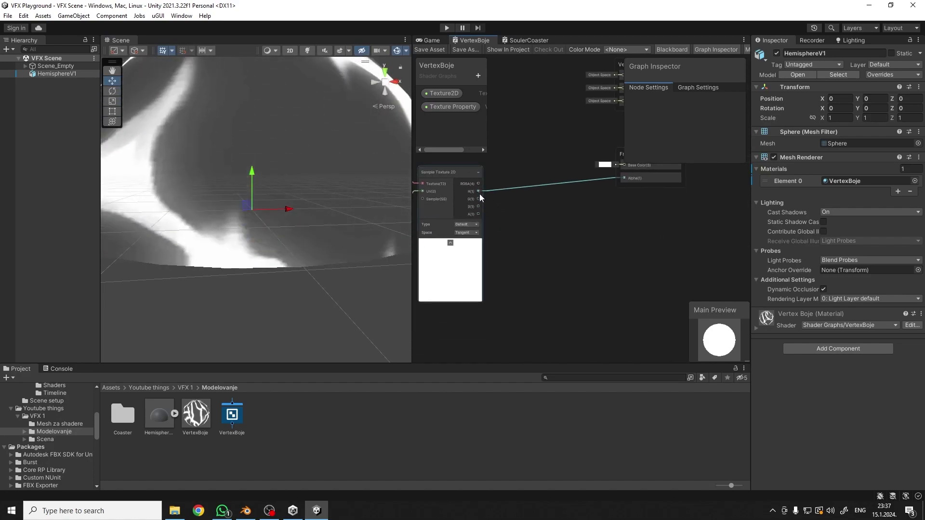
{"action": "left_click_drag", "start_coordinate": [294, 198], "coordinate": [355, 225], "text": "alt"}
{"action": "scroll", "coordinate": [586, 243], "scroll_direction": "up", "scroll_amount": 2}
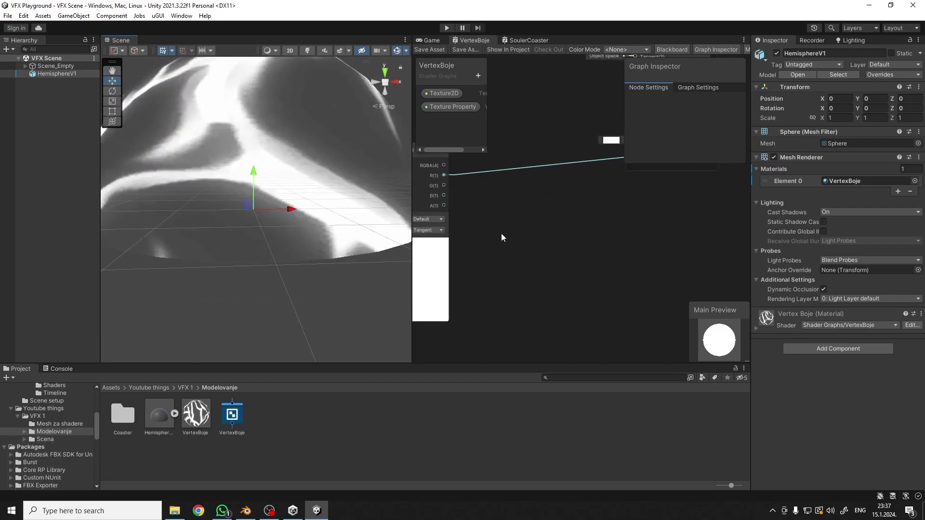
{"action": "scroll", "coordinate": [533, 266], "scroll_direction": "down", "scroll_amount": 1}
{"action": "scroll", "coordinate": [533, 266], "scroll_direction": "down", "scroll_amount": 2}
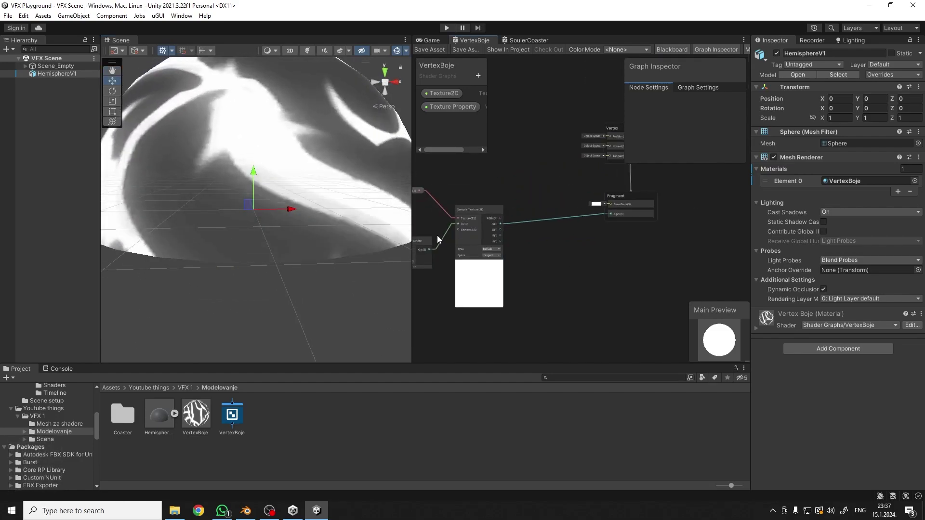
{"action": "left_click_drag", "start_coordinate": [473, 211], "coordinate": [480, 212]}
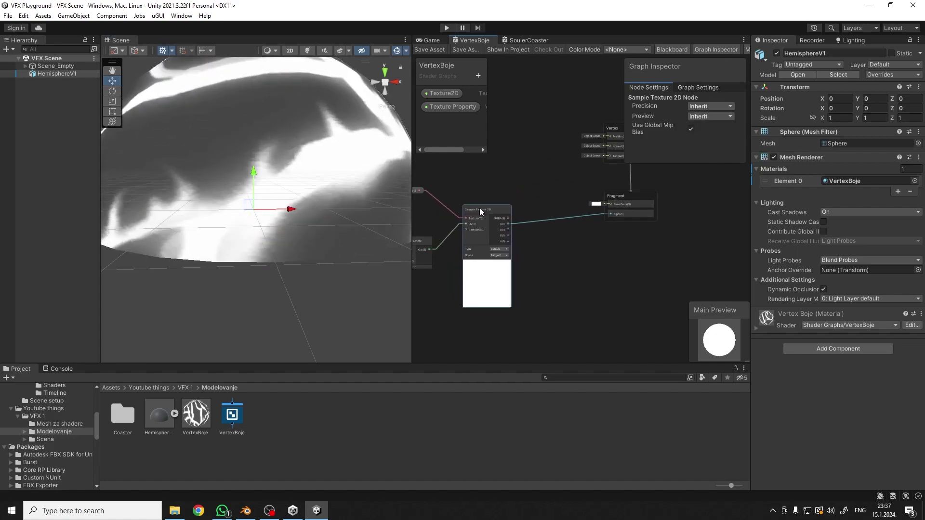
{"action": "scroll", "coordinate": [540, 227], "scroll_direction": "up", "scroll_amount": 2}
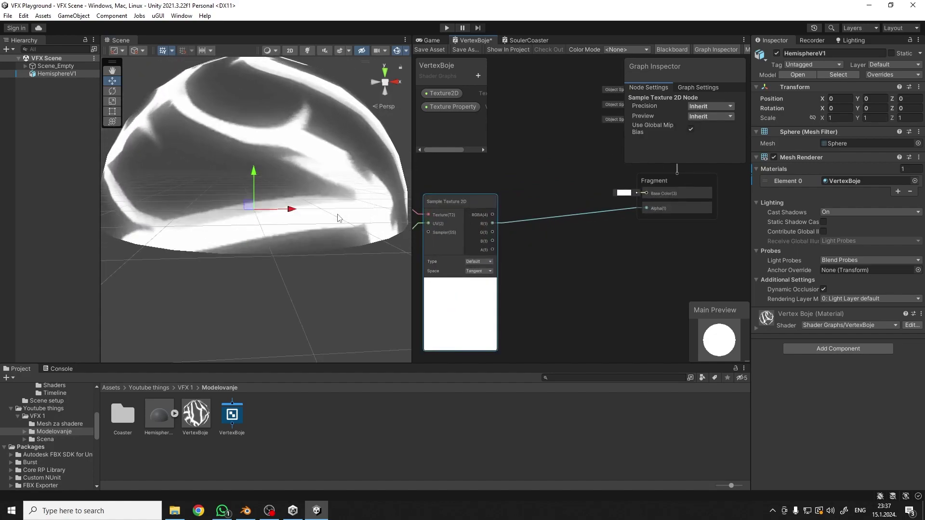
{"action": "left_click", "coordinate": [557, 272]}
{"action": "scroll", "coordinate": [549, 270], "scroll_direction": "down", "scroll_amount": 2}
{"action": "left_click_drag", "start_coordinate": [408, 263], "coordinate": [355, 259]}
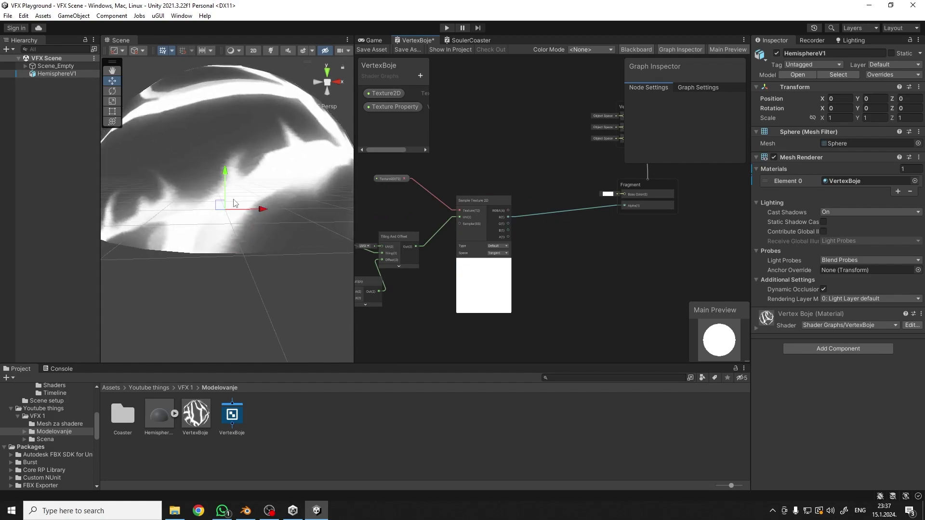
Step: Add a Vertex Color node to the shader graph and place it below the Sample Texture 2D node
{"action": "scroll", "coordinate": [585, 246], "scroll_direction": "up", "scroll_amount": 3}
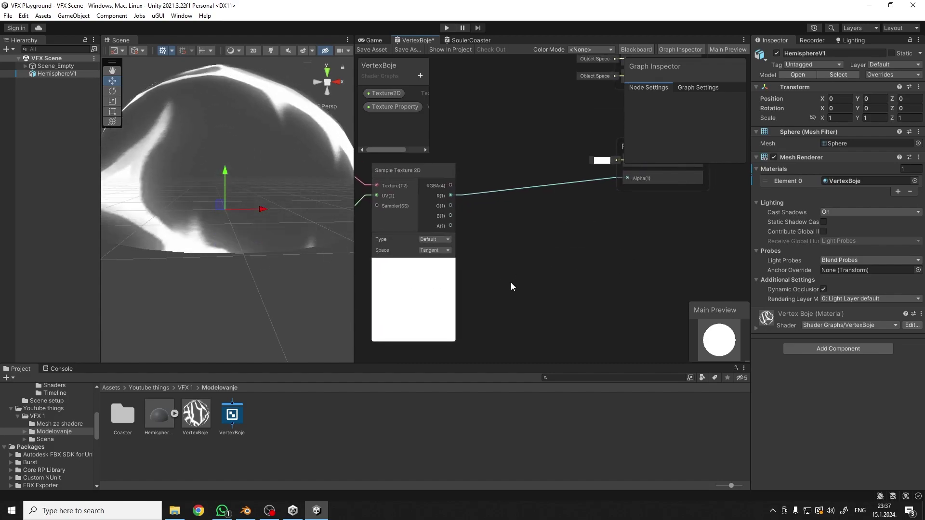
{"action": "key", "text": "space"}
{"action": "type", "text": "vertex"}
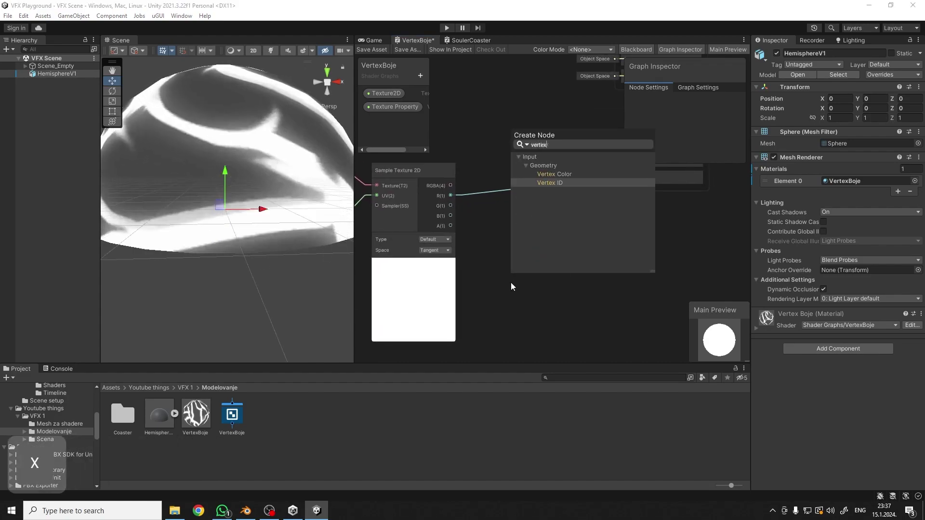
{"action": "key", "text": "Up"}
{"action": "key", "text": "Return"}
{"action": "scroll", "coordinate": [513, 284], "scroll_direction": "down", "scroll_amount": 2}
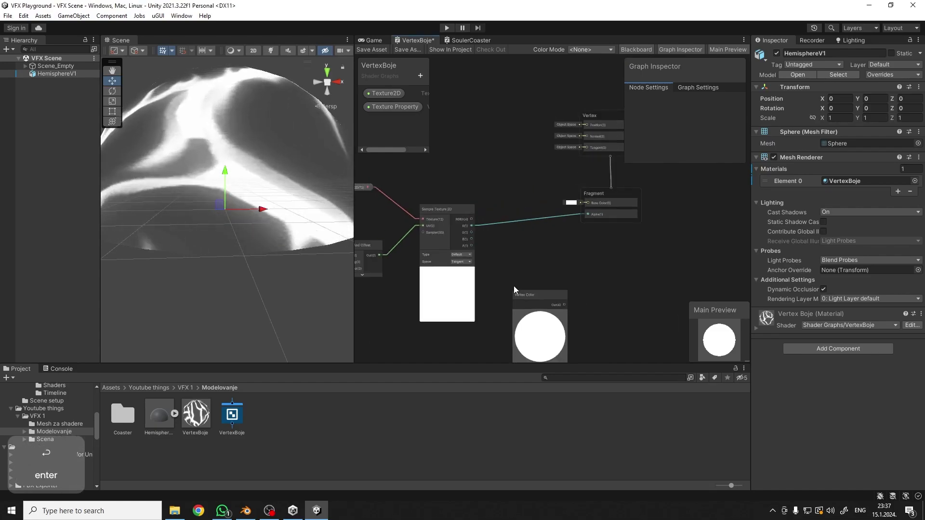
{"action": "left_click_drag", "start_coordinate": [536, 313], "coordinate": [508, 298]}
Step: Add a Split node fed by the Vertex Color node's output
{"action": "scroll", "coordinate": [552, 310], "scroll_direction": "up", "scroll_amount": 2}
{"action": "middle_click_drag", "start_coordinate": [552, 309], "coordinate": [483, 302]}
{"action": "left_click_drag", "start_coordinate": [461, 276], "coordinate": [501, 289]}
{"action": "type", "text": "split"}
{"action": "key", "text": "Return"}
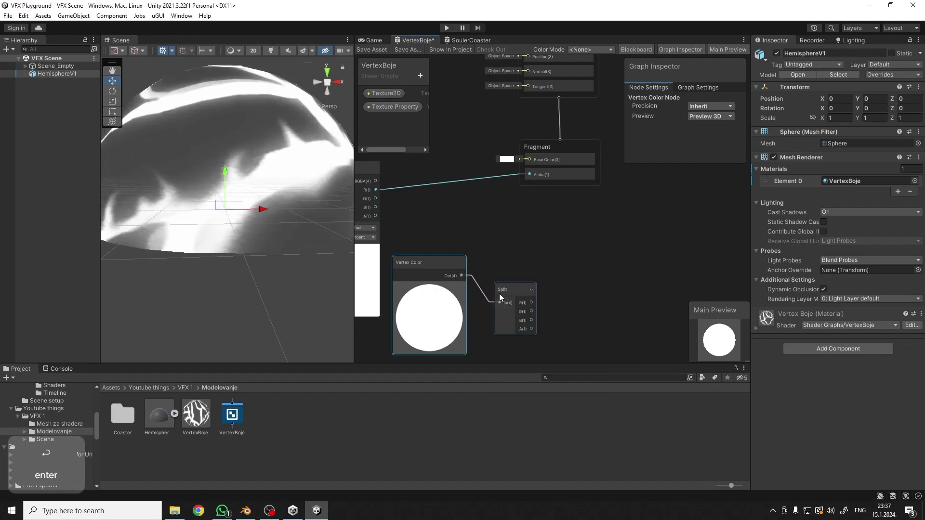
Step: Arrange the Vertex Color and Split nodes close together below the texture's connection to the Fragment Alpha
{"action": "scroll", "coordinate": [500, 297], "scroll_direction": "up", "scroll_amount": 3}
{"action": "scroll", "coordinate": [484, 256], "scroll_direction": "down", "scroll_amount": 2}
{"action": "middle_click_drag", "start_coordinate": [485, 256], "coordinate": [554, 255]}
{"action": "left_click_drag", "start_coordinate": [511, 246], "coordinate": [510, 267]}
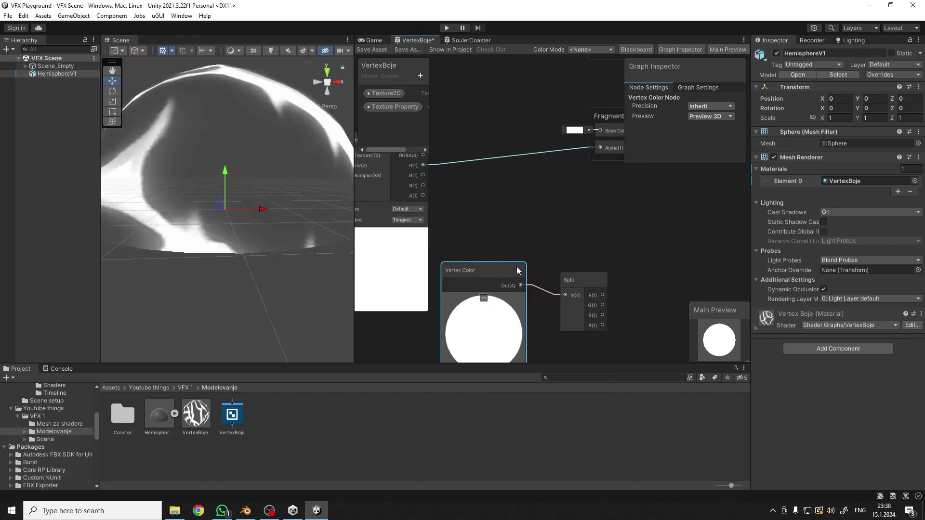
{"action": "middle_click_drag", "start_coordinate": [557, 257], "coordinate": [539, 236]}
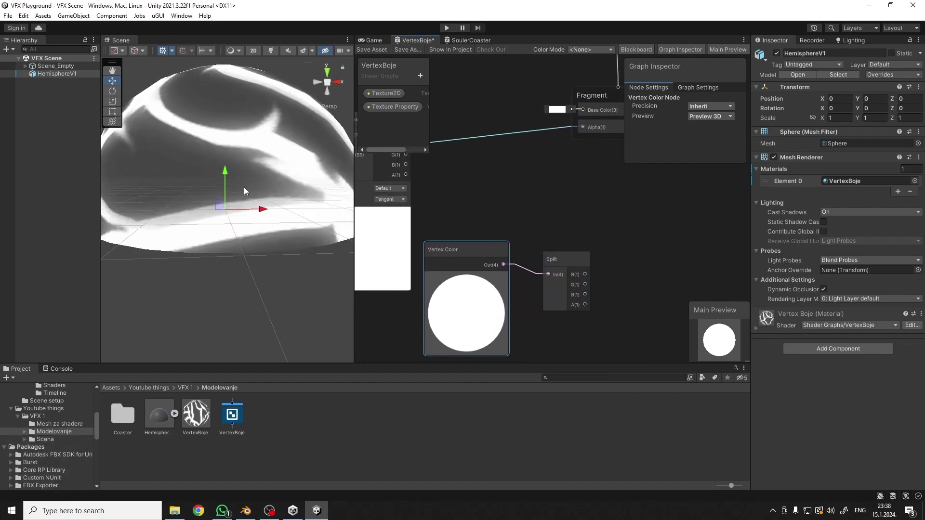
{"action": "left_click_drag", "start_coordinate": [559, 260], "coordinate": [543, 254]}
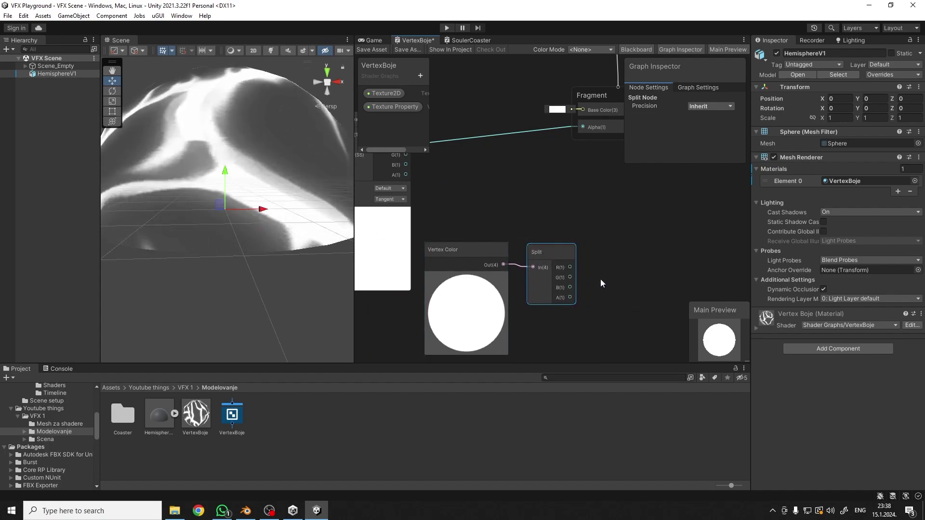
{"action": "scroll", "coordinate": [602, 285], "scroll_direction": "up", "scroll_amount": 1}
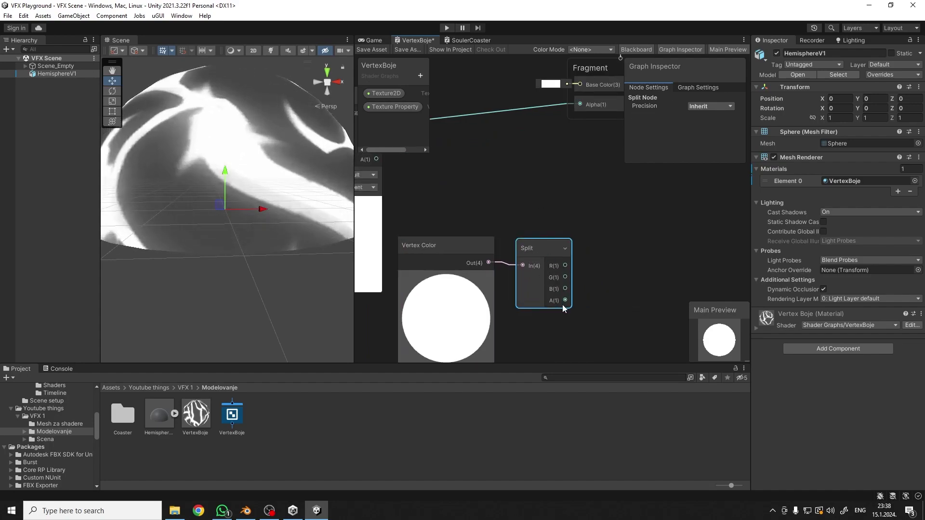
{"action": "scroll", "coordinate": [533, 201], "scroll_direction": "down", "scroll_amount": 1}
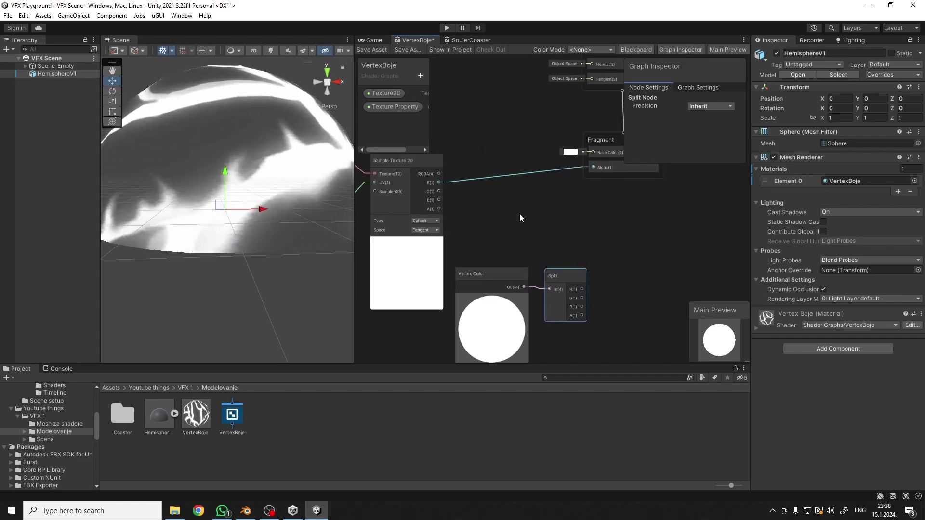
{"action": "left_click", "coordinate": [495, 287]}
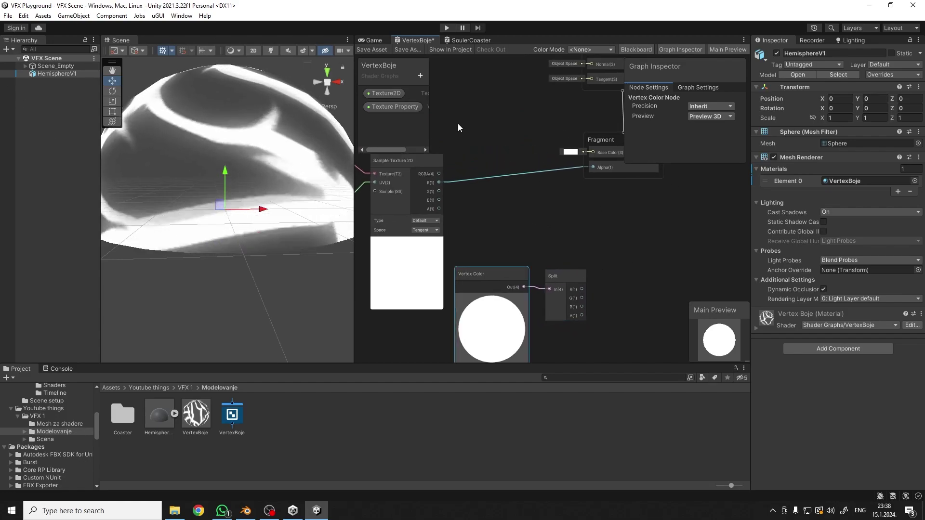
Step: Add a Multiply node with the Split node's A output connected to its B input
{"action": "scroll", "coordinate": [530, 216], "scroll_direction": "up", "scroll_amount": 3}
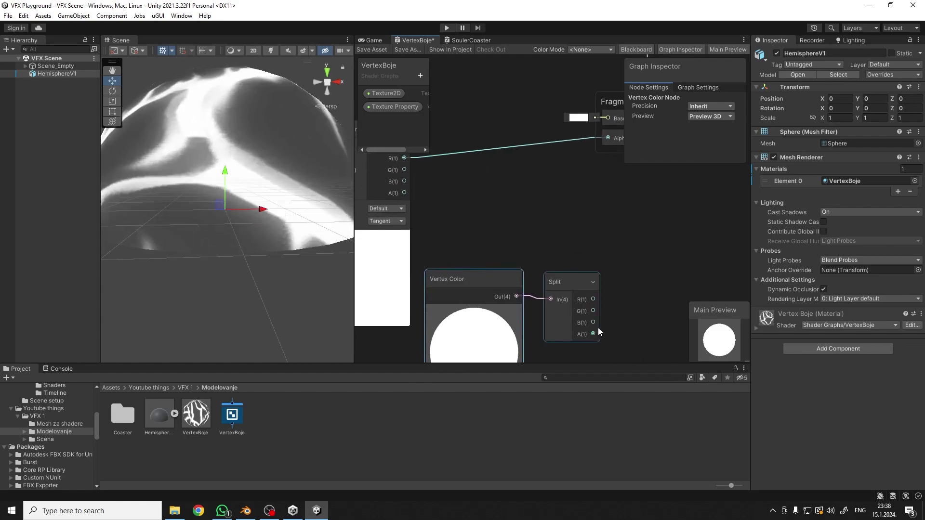
{"action": "left_click_drag", "start_coordinate": [593, 334], "coordinate": [626, 230]}
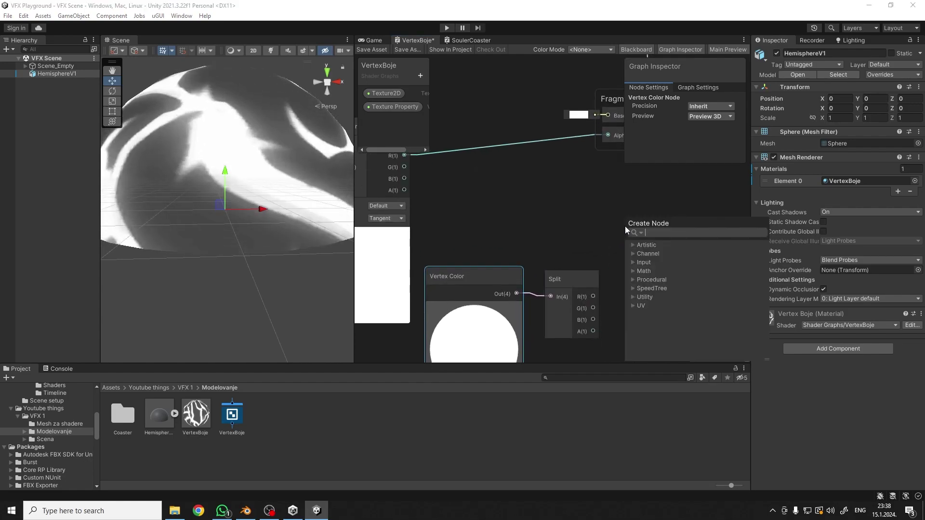
{"action": "type", "text": "multiply"}
{"action": "key", "text": "Return"}
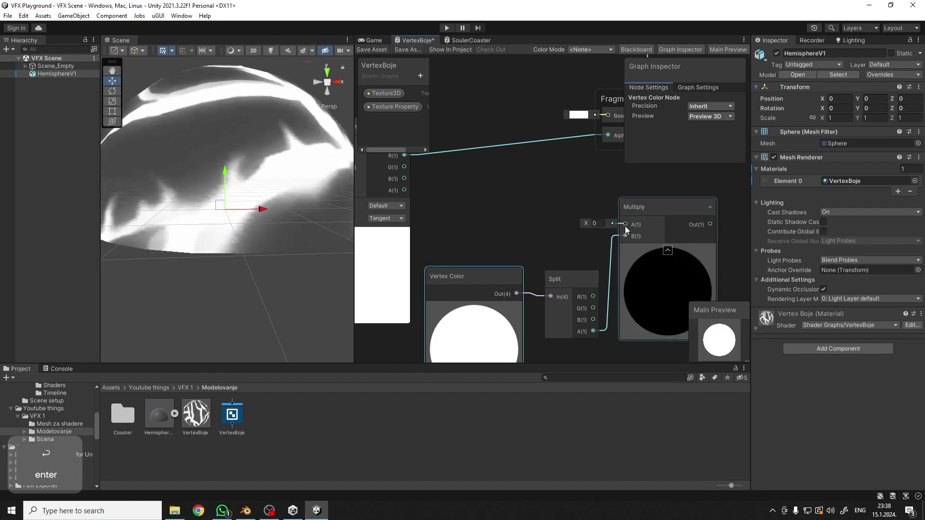
Step: Route the Sample Texture 2D R output through the Multiply node's A input into the Fragment Alpha, and save the shader graph
{"action": "middle_click_drag", "start_coordinate": [483, 237], "coordinate": [493, 247]}
{"action": "left_click_drag", "start_coordinate": [414, 164], "coordinate": [636, 233]}
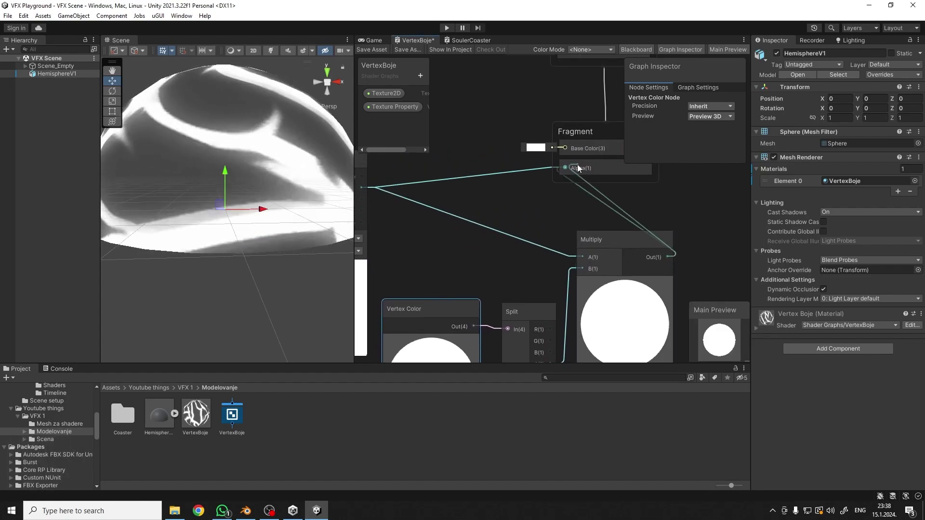
{"action": "left_click", "coordinate": [377, 51]}
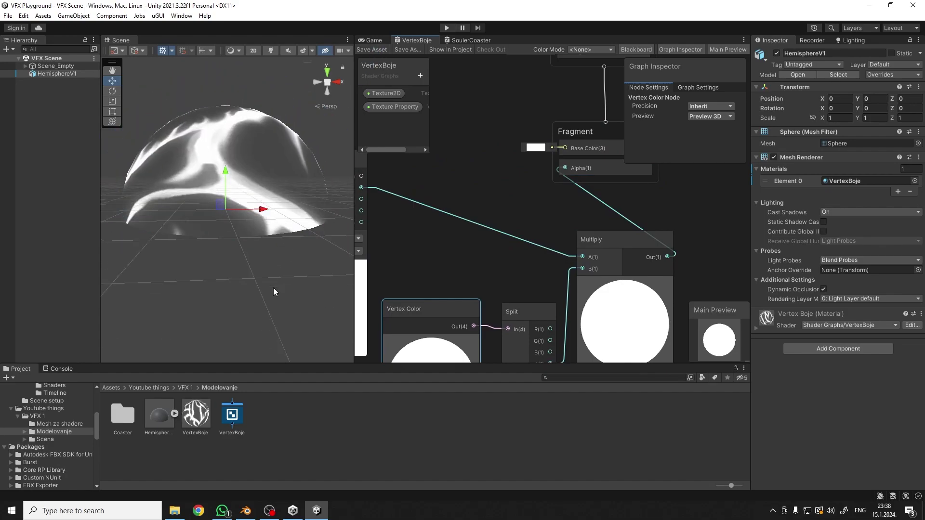
Step: Switch to Blender and duplicate the hemisphere, placing the copy beside the original along the negative X axis
{"action": "left_click", "coordinate": [249, 512]}
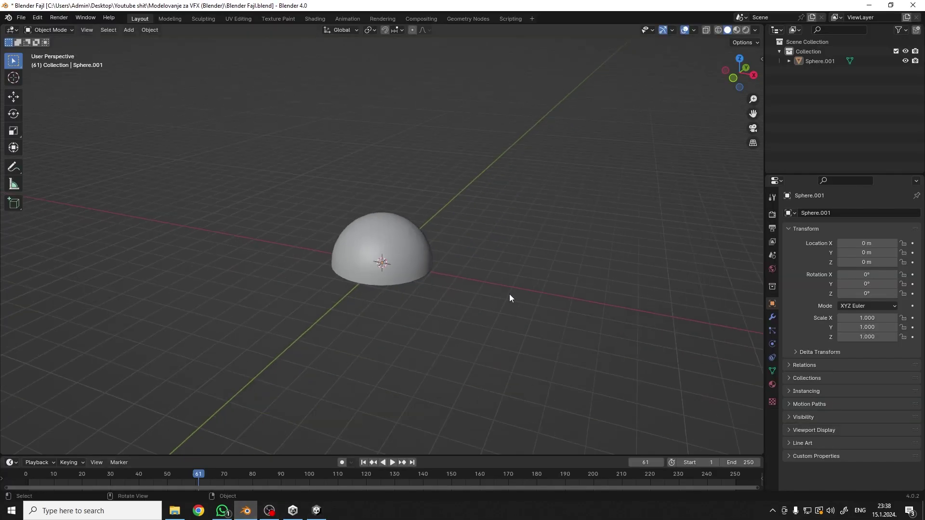
{"action": "left_click", "coordinate": [419, 244]}
{"action": "scroll", "coordinate": [420, 245], "scroll_direction": "up", "scroll_amount": 2}
{"action": "scroll", "coordinate": [425, 259], "scroll_direction": "down", "scroll_amount": 3}
{"action": "middle_click_drag", "start_coordinate": [435, 274], "coordinate": [498, 296]}
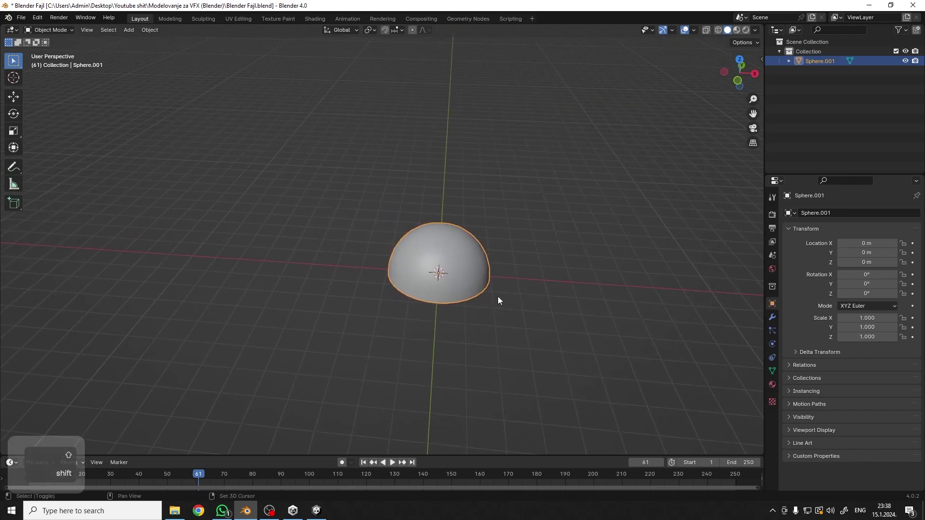
{"action": "key", "text": "shift+d"}
{"action": "key", "text": "x"}
{"action": "left_click", "coordinate": [174, 269]}
Step: Add a new material to the original hemisphere at the origin and set its blend mode to Alpha Blend
{"action": "left_click", "coordinate": [455, 226]}
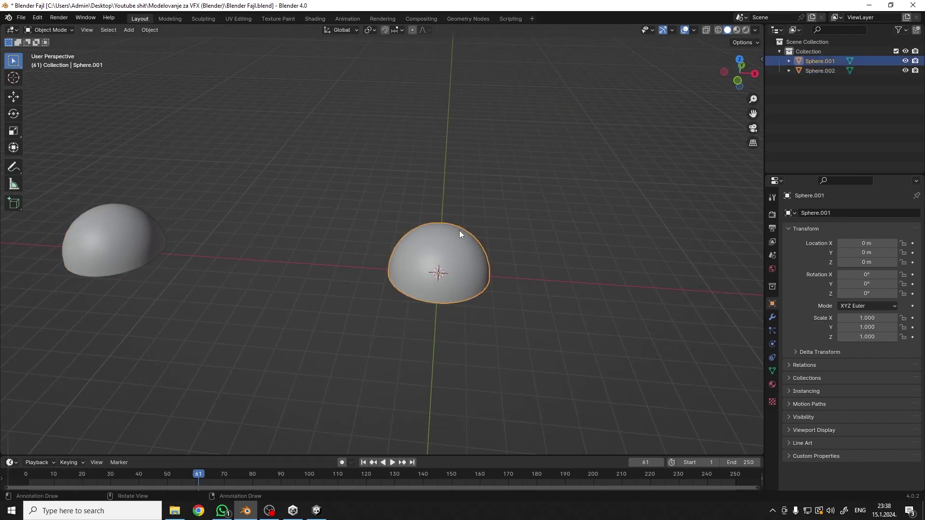
{"action": "key", "text": "KP_Decimal"}
{"action": "middle_click_drag", "start_coordinate": [534, 298], "coordinate": [554, 287]}
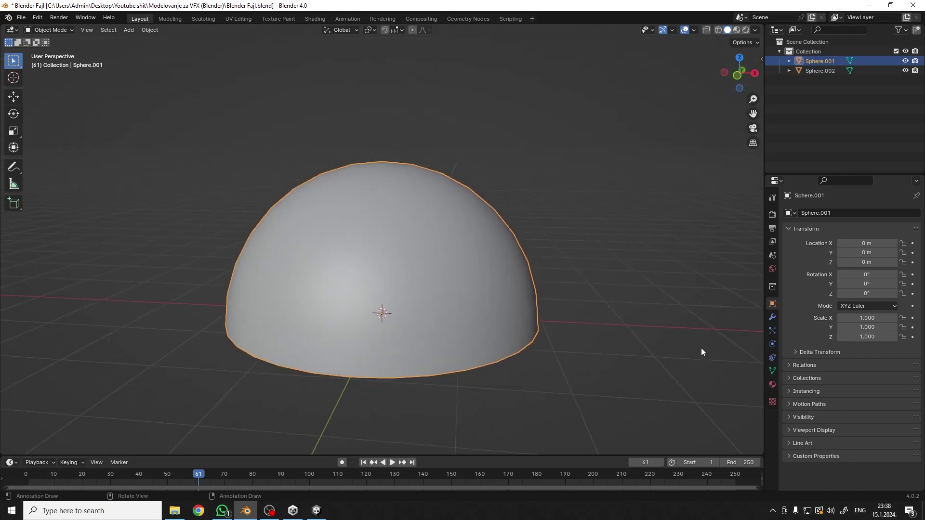
{"action": "left_click", "coordinate": [772, 384]}
{"action": "left_click", "coordinate": [866, 253]}
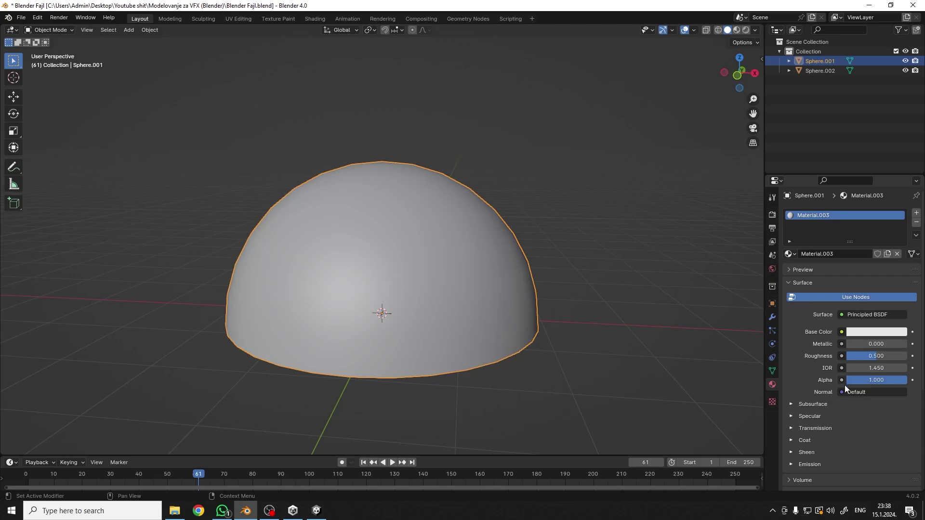
{"action": "scroll", "coordinate": [841, 390], "scroll_direction": "down", "scroll_amount": 8}
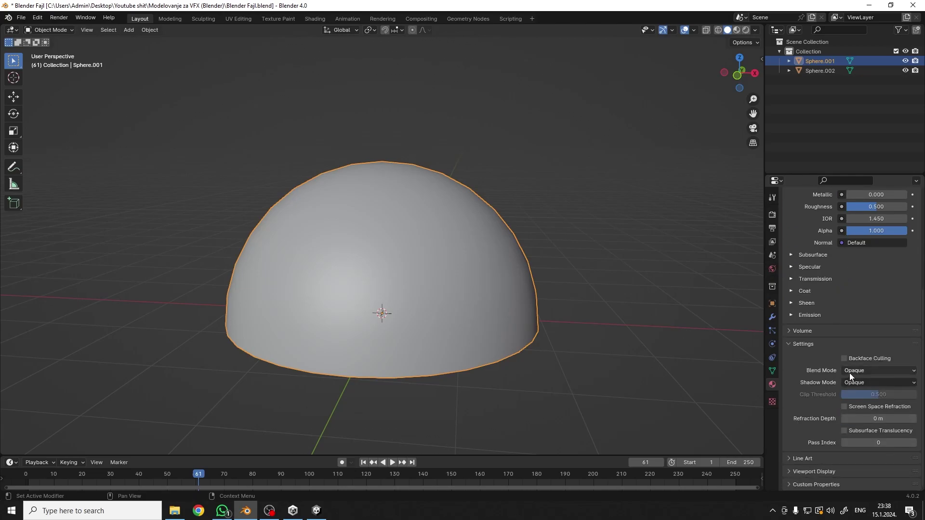
{"action": "left_click", "coordinate": [850, 374]}
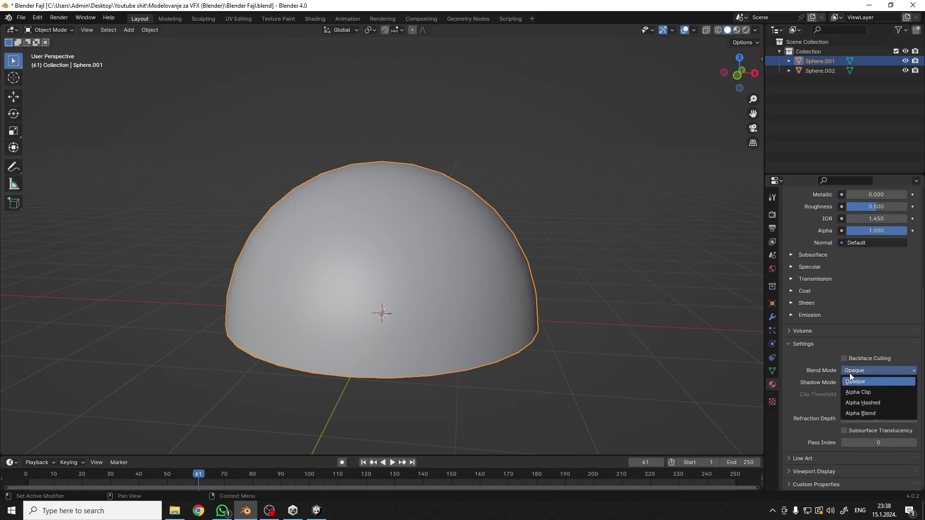
{"action": "left_click", "coordinate": [864, 413]}
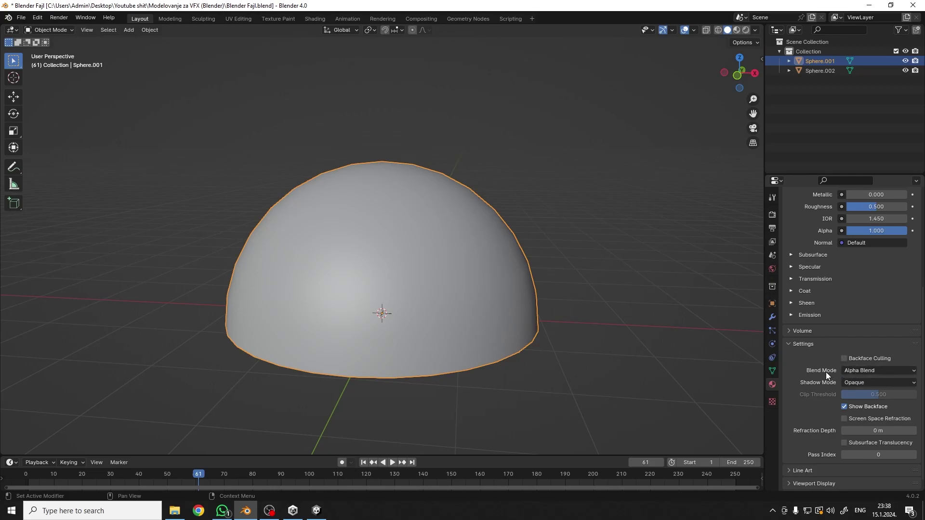
Step: Open the Sculpting workspace and put the original hemisphere into Vertex Paint mode
{"action": "left_click", "coordinate": [215, 21]}
{"action": "scroll", "coordinate": [225, 109], "scroll_direction": "down", "scroll_amount": 4}
{"action": "middle_click_drag", "start_coordinate": [224, 108], "coordinate": [203, 83]}
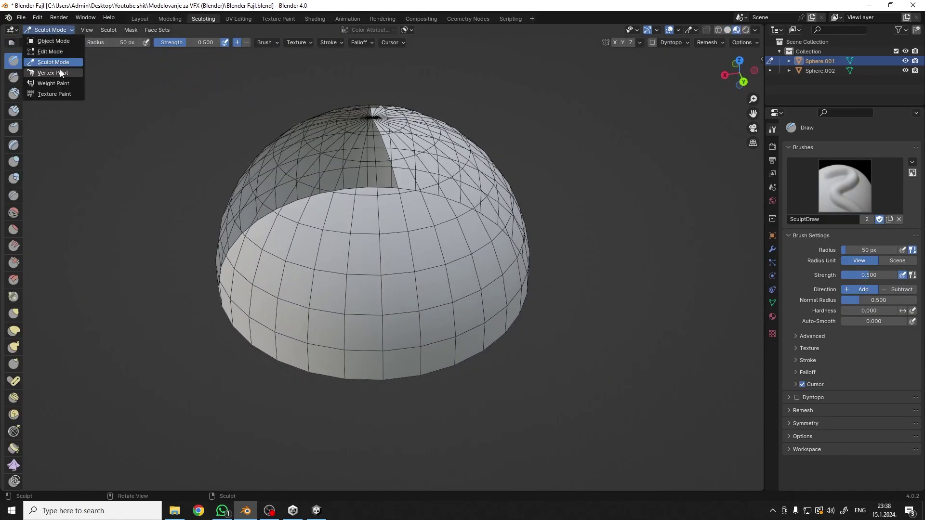
{"action": "left_click", "coordinate": [58, 72]}
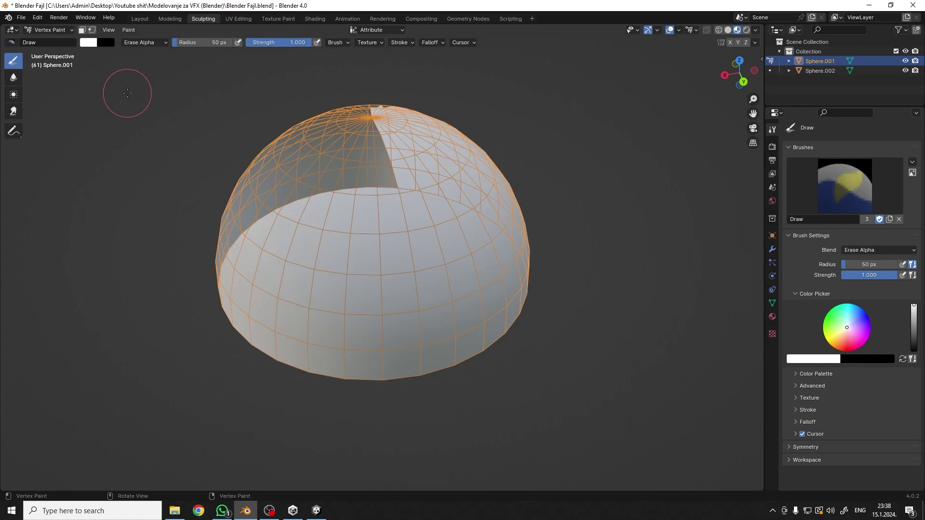
{"action": "left_click", "coordinate": [680, 31]}
{"action": "left_click", "coordinate": [619, 204]}
{"action": "left_click", "coordinate": [619, 204]}
{"action": "left_click", "coordinate": [619, 204]}
{"action": "left_click", "coordinate": [620, 204]}
{"action": "key", "text": "z"}
{"action": "middle_click_drag", "start_coordinate": [574, 351], "coordinate": [560, 310]}
{"action": "scroll", "coordinate": [515, 311], "scroll_direction": "up", "scroll_amount": 2}
{"action": "key", "text": "z"}
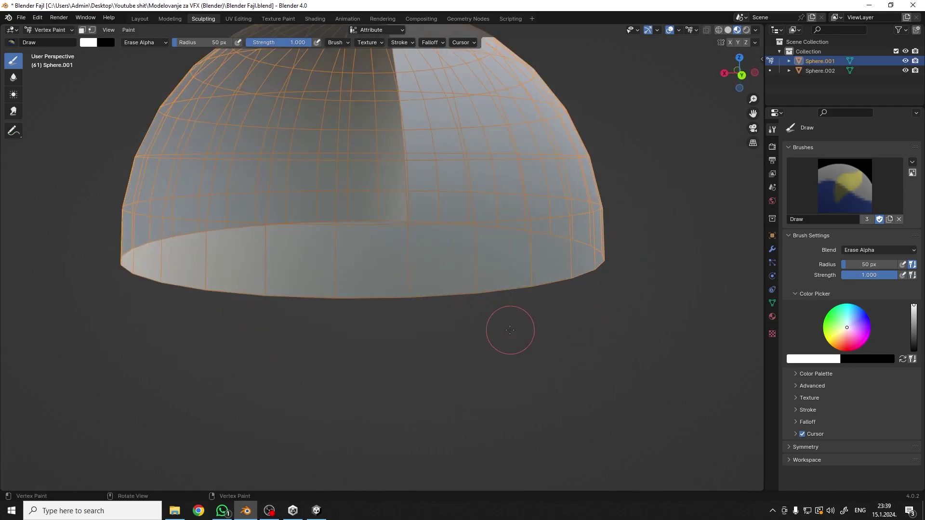
{"action": "scroll", "coordinate": [387, 257], "scroll_direction": "up", "scroll_amount": 2}
Step: Set the vertex paint brush's blending mode to Erase Alpha
{"action": "left_click", "coordinate": [135, 43]}
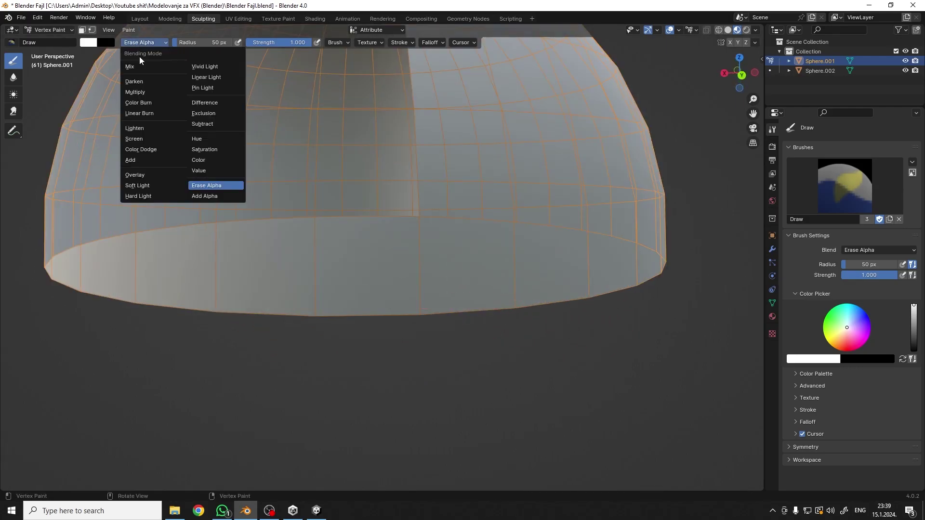
{"action": "left_click", "coordinate": [201, 187]}
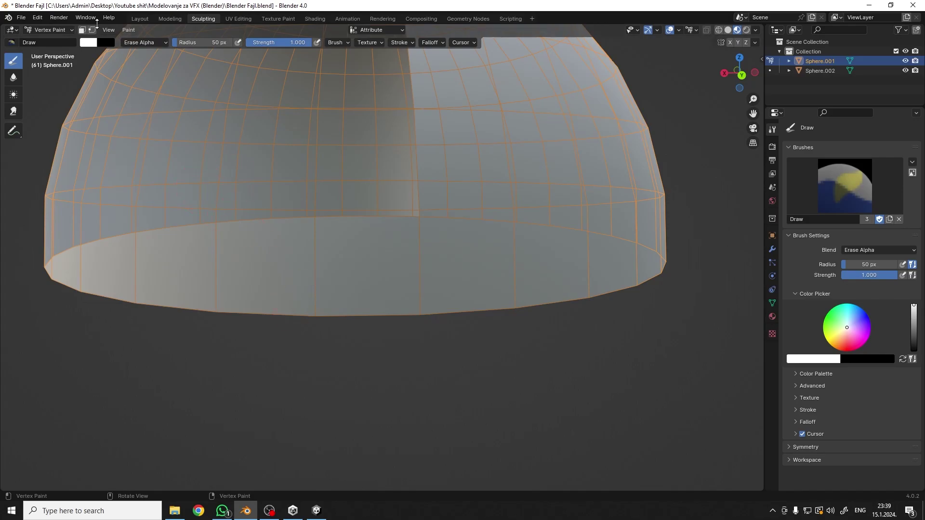
{"action": "middle_click_drag", "start_coordinate": [90, 55], "coordinate": [420, 425]}
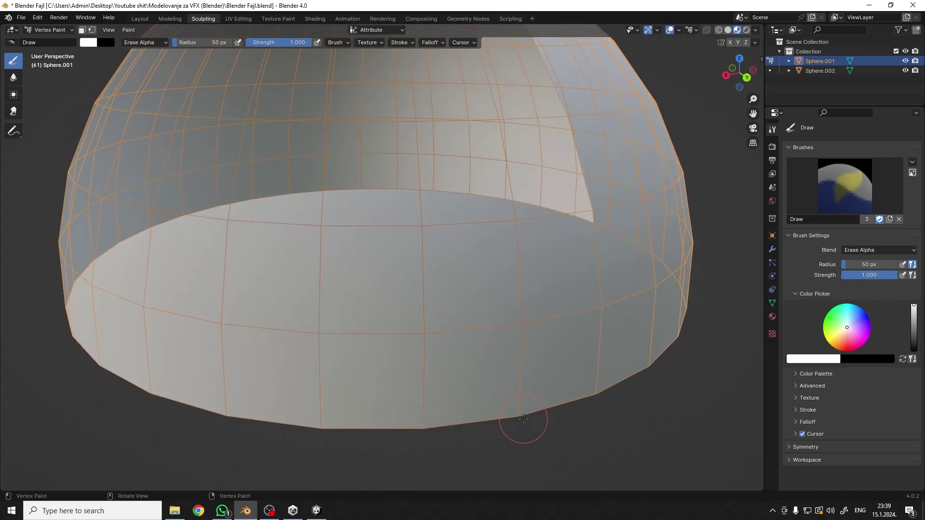
{"action": "middle_click_drag", "start_coordinate": [594, 392], "coordinate": [352, 401]}
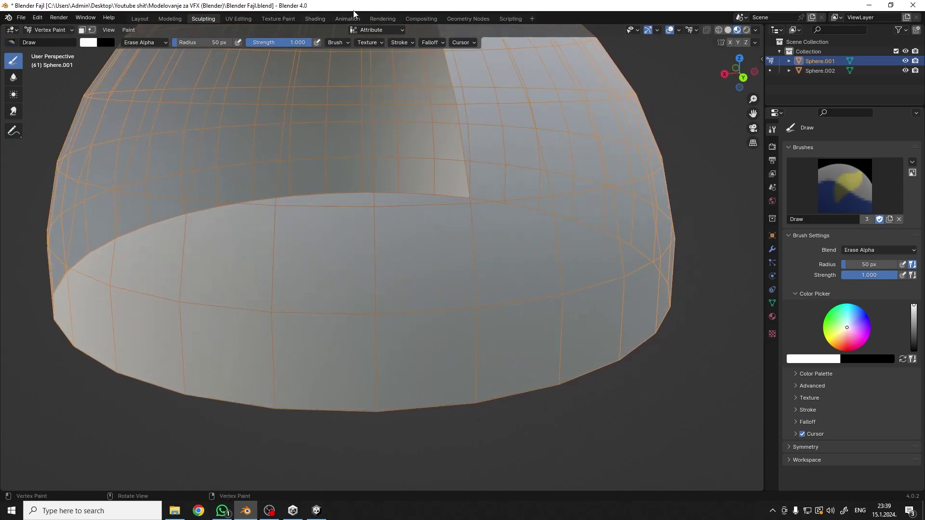
Step: Open the Shading workspace and add a Color Attribute node beside the hemisphere material's Principled BSDF
{"action": "left_click", "coordinate": [315, 19]}
{"action": "scroll", "coordinate": [442, 343], "scroll_direction": "up", "scroll_amount": 3}
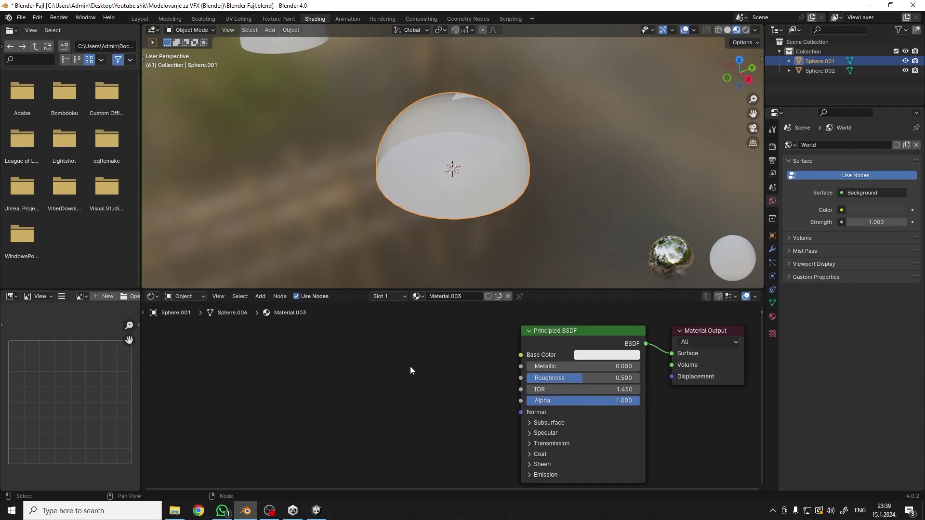
{"action": "mouse_move", "coordinate": [467, 355]}
{"action": "middle_mouse_down"}
{"action": "mouse_move", "coordinate": [458, 326]}
{"action": "mouse_move", "coordinate": [481, 366]}
{"action": "middle_mouse_up"}
{"action": "left_click_drag", "start_coordinate": [549, 289], "coordinate": [553, 238]}
{"action": "scroll", "coordinate": [414, 352], "scroll_direction": "up", "scroll_amount": 1}
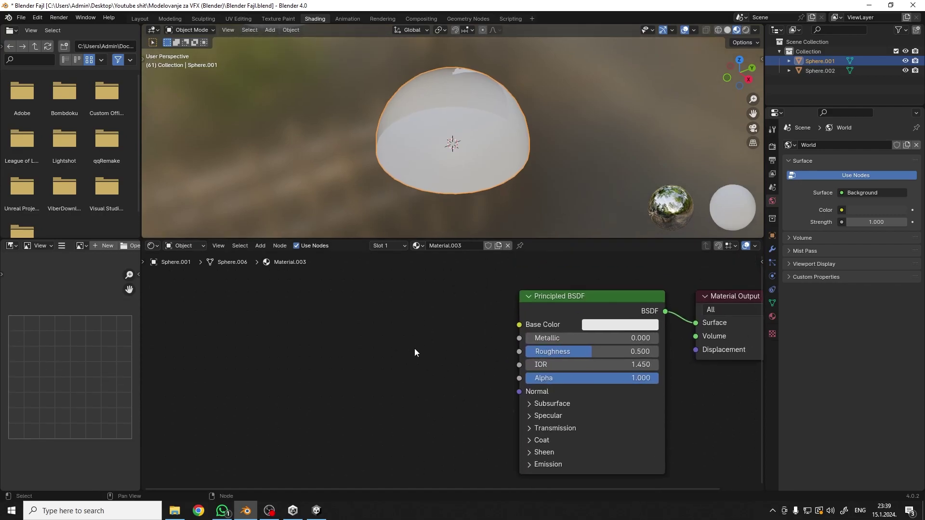
{"action": "key", "text": "shift+a"}
{"action": "mouse_move", "coordinate": [380, 346]}
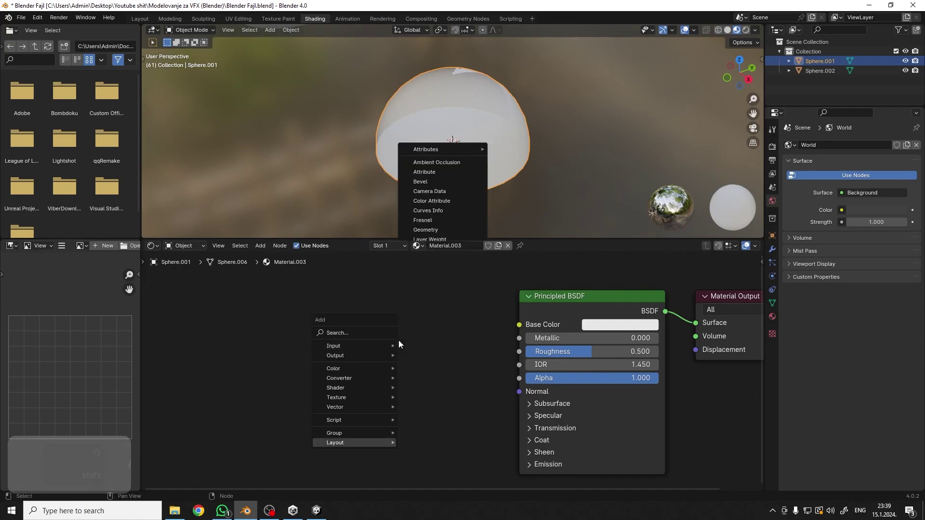
{"action": "key", "text": "shift+a"}
{"action": "mouse_move", "coordinate": [334, 344]}
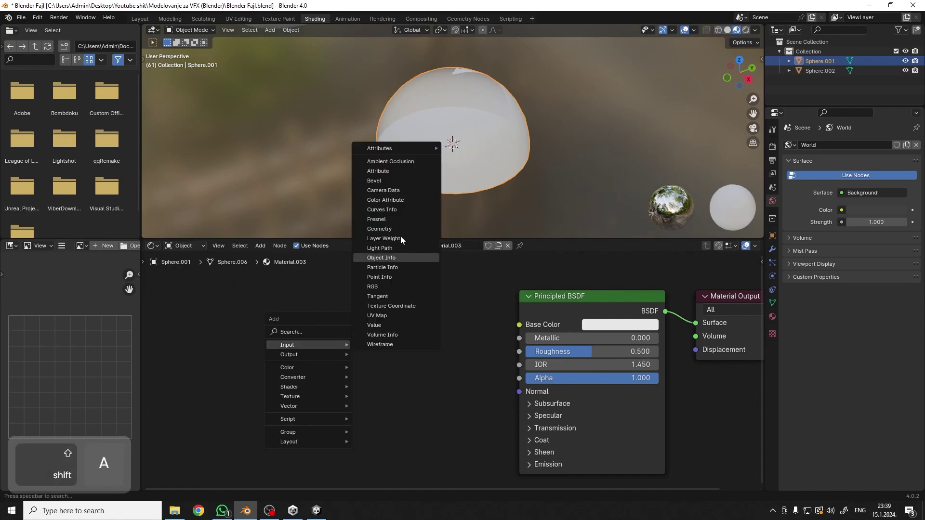
{"action": "left_click", "coordinate": [403, 201]}
{"action": "left_click", "coordinate": [321, 336]}
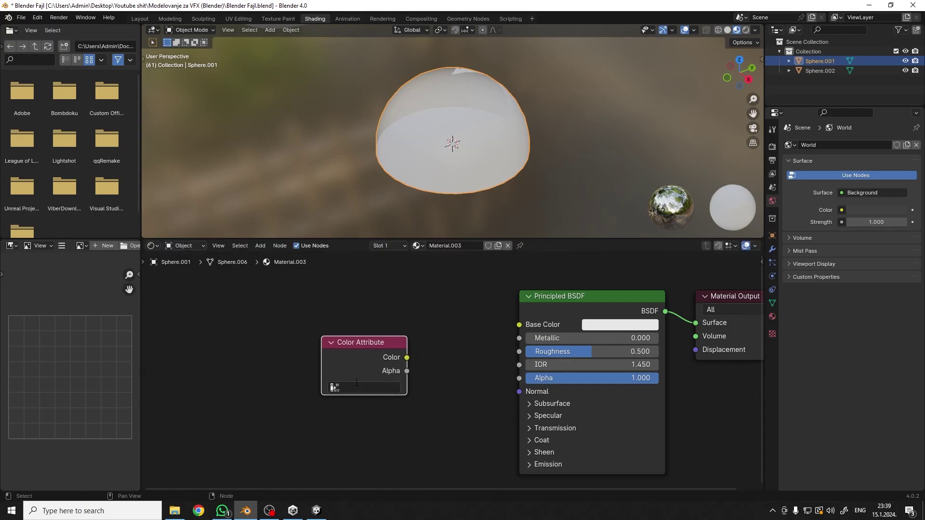
Step: Choose Attribute in the Color Attribute node and connect its Color to Base Color and its Alpha to the Principled BSDF's Alpha
{"action": "left_click", "coordinate": [355, 387]}
{"action": "left_click", "coordinate": [383, 259]}
{"action": "left_click_drag", "start_coordinate": [533, 324], "coordinate": [525, 325]}
{"action": "left_click_drag", "start_coordinate": [407, 371], "coordinate": [525, 382]}
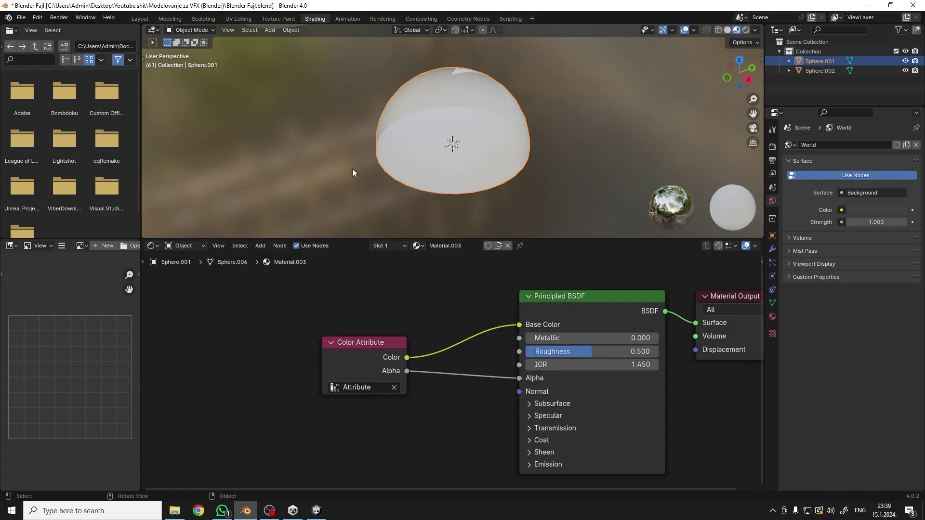
Step: Return to vertex painting in the Sculpting workspace and erase the alpha along part of the hemisphere's bottom rim
{"action": "left_click", "coordinate": [210, 18]}
{"action": "left_click", "coordinate": [51, 30]}
{"action": "left_click", "coordinate": [53, 72]}
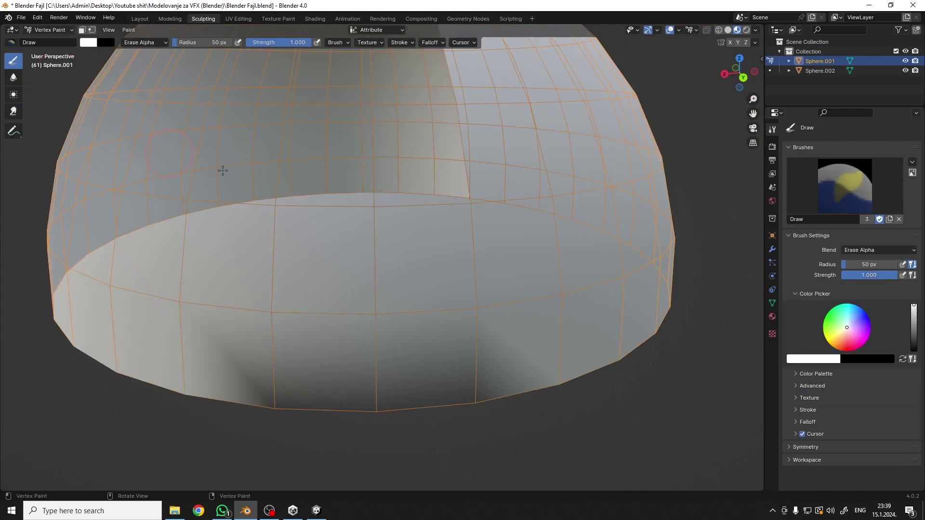
{"action": "scroll", "coordinate": [381, 289], "scroll_direction": "down", "scroll_amount": 3}
{"action": "scroll", "coordinate": [383, 338], "scroll_direction": "up", "scroll_amount": 2}
{"action": "mouse_move", "coordinate": [363, 330]}
{"action": "middle_mouse_down"}
{"action": "mouse_move", "coordinate": [347, 326]}
{"action": "mouse_move", "coordinate": [326, 355]}
{"action": "middle_mouse_up"}
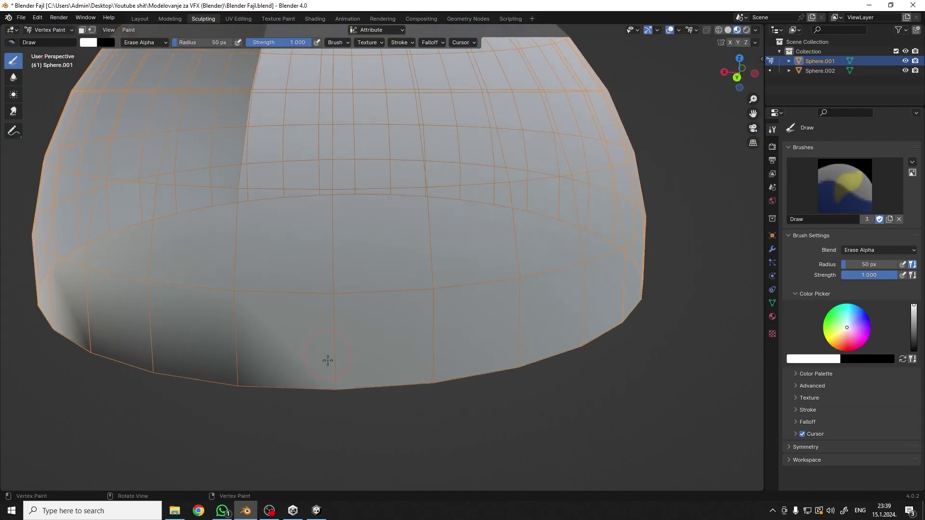
{"action": "mouse_move", "coordinate": [459, 385]}
{"action": "left_mouse_down"}
{"action": "mouse_move", "coordinate": [438, 382]}
{"action": "mouse_move", "coordinate": [594, 366]}
{"action": "mouse_move", "coordinate": [578, 340]}
{"action": "left_mouse_up"}
{"action": "middle_click_drag", "start_coordinate": [579, 339], "coordinate": [569, 338]}
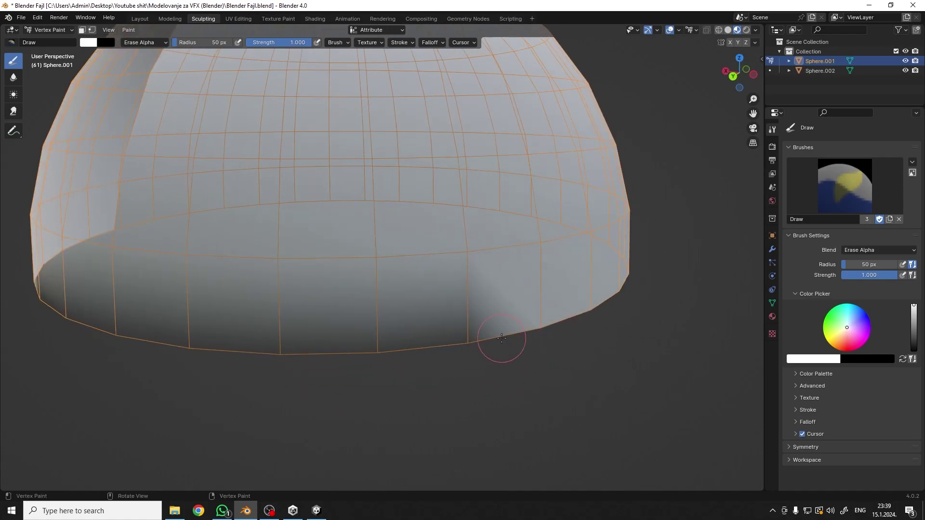
Step: Switch the brush's blending mode to Add Alpha and paint alpha back onto one erased vertex of the bottom rim
{"action": "key", "text": "x"}
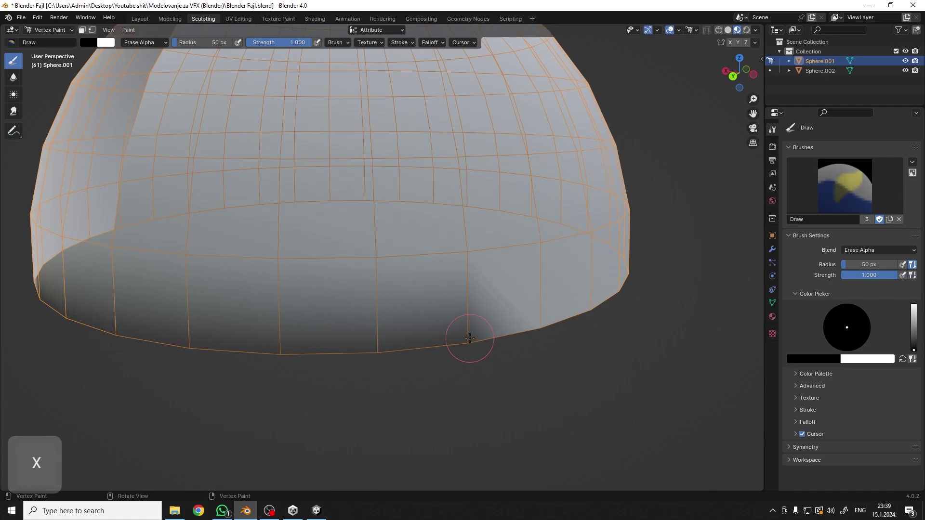
{"action": "left_click", "coordinate": [122, 44]}
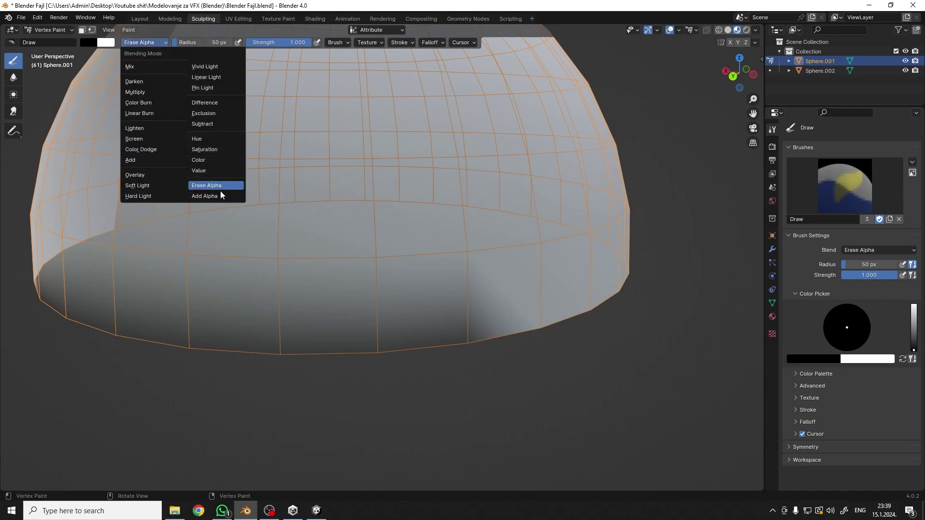
{"action": "left_click", "coordinate": [216, 197]}
{"action": "key", "text": "x"}
{"action": "left_click_drag", "start_coordinate": [458, 341], "coordinate": [466, 342]}
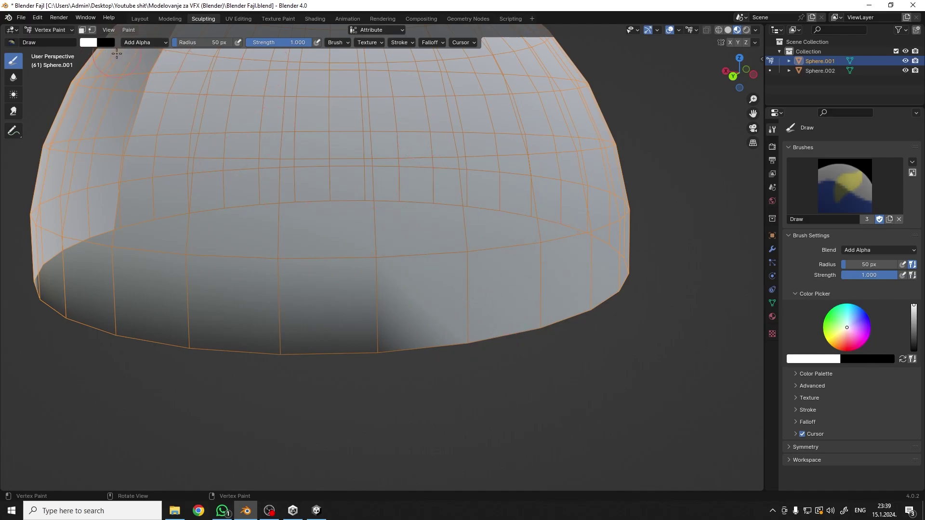
Step: Set the brush to Erase Alpha and erase the alpha around the rest of the hemisphere's bottom rim
{"action": "left_click", "coordinate": [137, 44]}
{"action": "left_click", "coordinate": [207, 186]}
{"action": "left_click", "coordinate": [468, 336]}
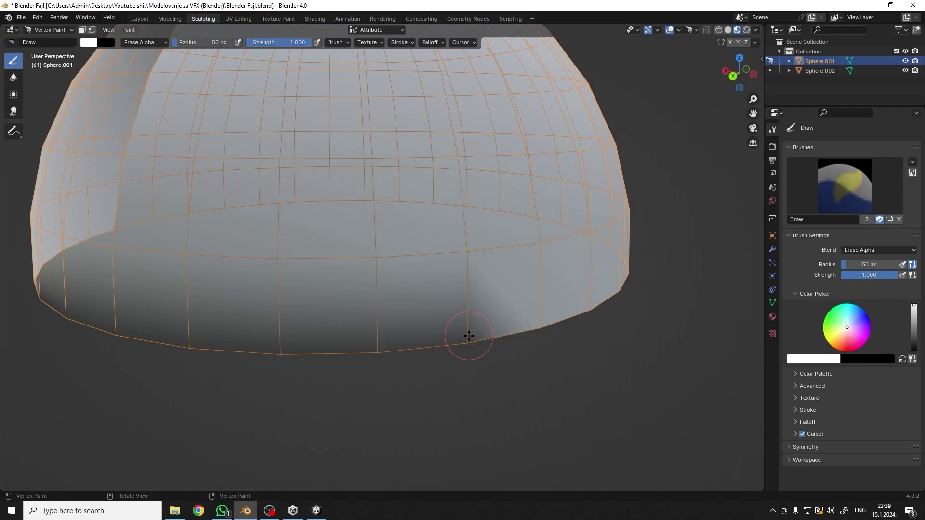
{"action": "left_click", "coordinate": [538, 325]}
{"action": "left_click", "coordinate": [590, 311]}
{"action": "scroll", "coordinate": [578, 318], "scroll_direction": "down", "scroll_amount": 1}
{"action": "middle_click_drag", "start_coordinate": [561, 325], "coordinate": [485, 333]}
{"action": "left_click_drag", "start_coordinate": [379, 318], "coordinate": [399, 328]}
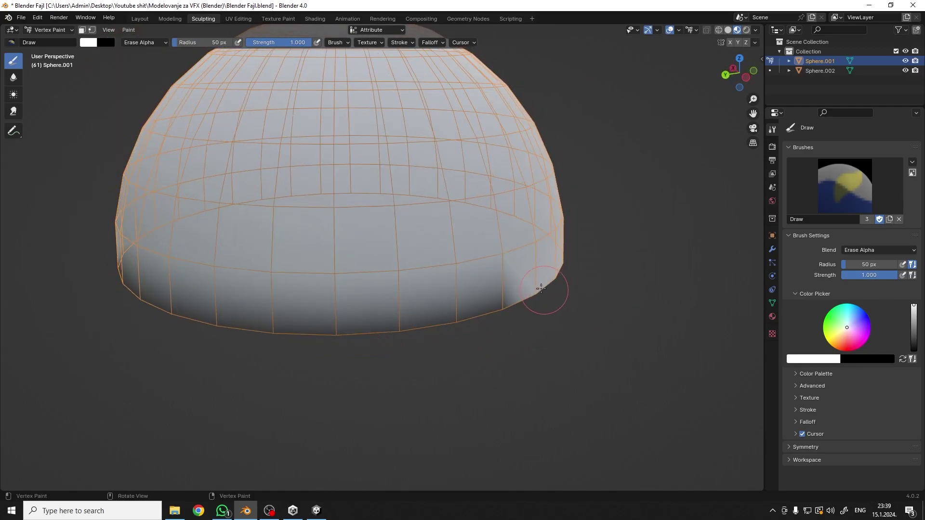
{"action": "middle_click_drag", "start_coordinate": [545, 299], "coordinate": [483, 291]}
{"action": "scroll", "coordinate": [484, 292], "scroll_direction": "up", "scroll_amount": 2}
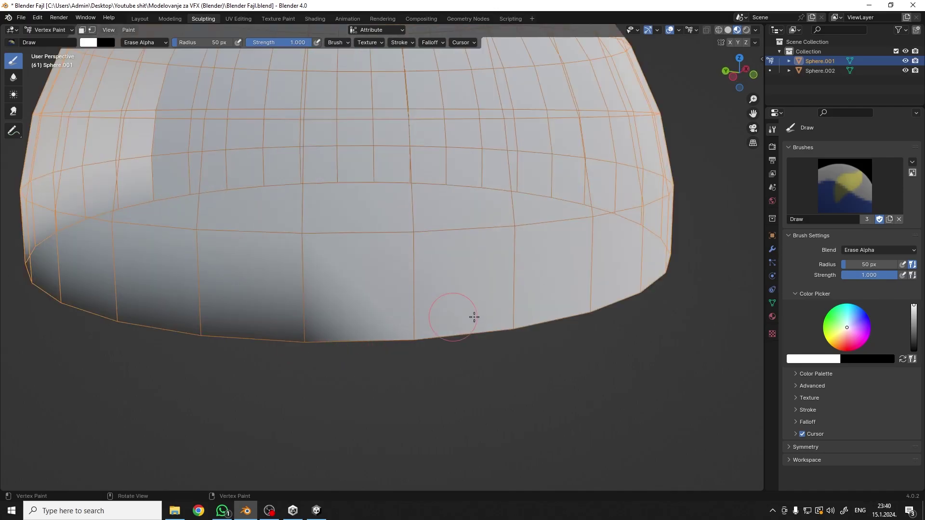
{"action": "left_click_drag", "start_coordinate": [466, 316], "coordinate": [394, 327]}
{"action": "mouse_move", "coordinate": [589, 316]}
{"action": "left_mouse_down"}
{"action": "mouse_move", "coordinate": [664, 276]}
{"action": "mouse_move", "coordinate": [588, 323]}
{"action": "left_mouse_up"}
{"action": "middle_click_drag", "start_coordinate": [667, 288], "coordinate": [554, 314]}
{"action": "mouse_move", "coordinate": [408, 371]}
{"action": "left_mouse_down"}
{"action": "mouse_move", "coordinate": [548, 374]}
{"action": "mouse_move", "coordinate": [654, 340]}
{"action": "left_mouse_up"}
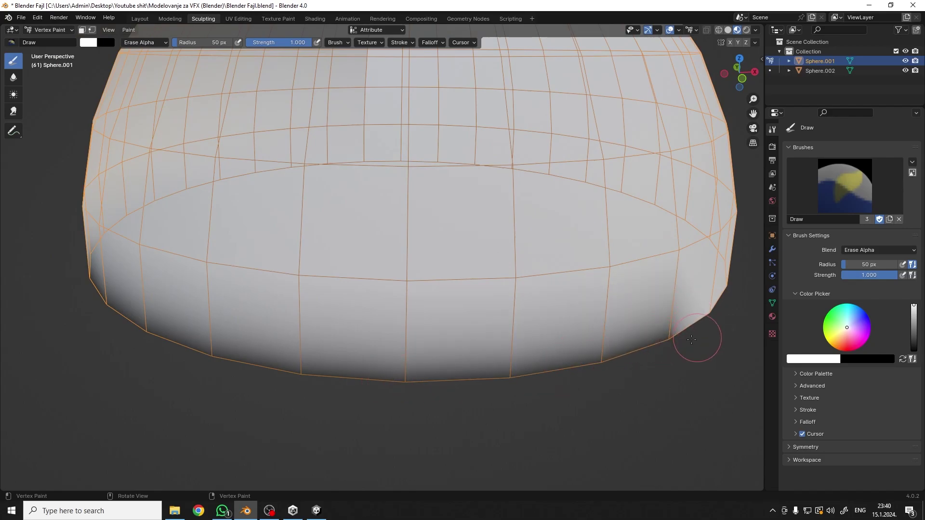
{"action": "middle_click_drag", "start_coordinate": [695, 338], "coordinate": [615, 346]}
{"action": "left_click_drag", "start_coordinate": [536, 376], "coordinate": [638, 363]}
{"action": "left_click_drag", "start_coordinate": [583, 375], "coordinate": [640, 368]}
{"action": "mouse_move", "coordinate": [692, 361]}
{"action": "middle_mouse_down"}
{"action": "mouse_move", "coordinate": [611, 376]}
{"action": "mouse_move", "coordinate": [498, 369]}
{"action": "middle_mouse_up"}
{"action": "scroll", "coordinate": [592, 375], "scroll_direction": "down", "scroll_amount": 1}
{"action": "left_click_drag", "start_coordinate": [395, 364], "coordinate": [525, 344]}
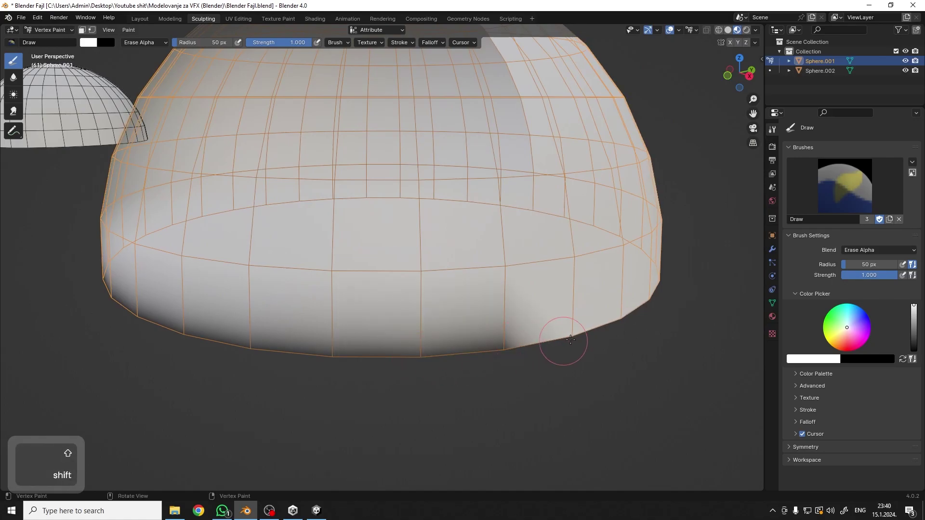
{"action": "middle_click_drag", "start_coordinate": [585, 330], "coordinate": [551, 342]}
{"action": "mouse_move", "coordinate": [381, 359]}
{"action": "left_mouse_down"}
{"action": "mouse_move", "coordinate": [450, 355]}
{"action": "mouse_move", "coordinate": [351, 355]}
{"action": "mouse_move", "coordinate": [553, 337]}
{"action": "left_mouse_up"}
{"action": "middle_click_drag", "start_coordinate": [553, 336], "coordinate": [330, 378]}
{"action": "mouse_move", "coordinate": [331, 378]}
{"action": "left_mouse_down"}
{"action": "mouse_move", "coordinate": [413, 378]}
{"action": "mouse_move", "coordinate": [511, 346]}
{"action": "left_mouse_up"}
{"action": "middle_click_drag", "start_coordinate": [543, 370], "coordinate": [656, 341]}
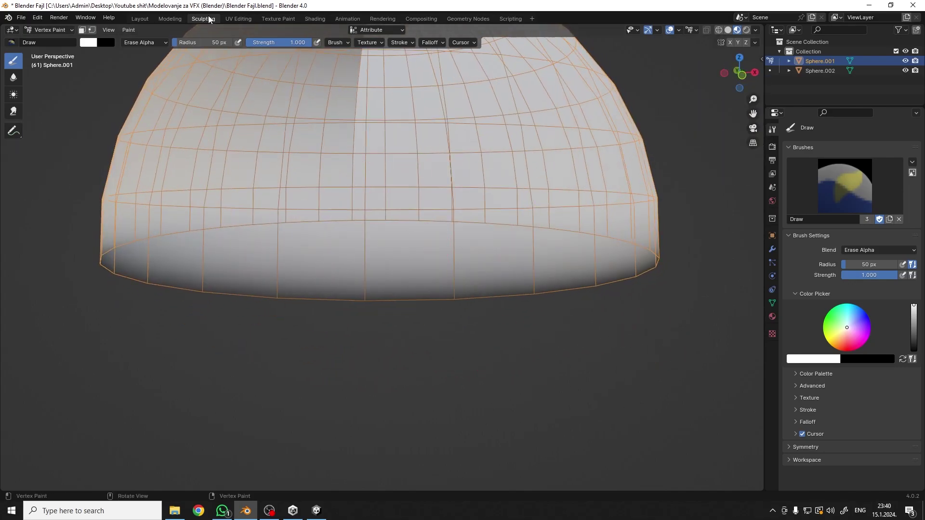
Step: Return to the Layout workspace and export the selected hemisphere as FBX, overwriting HemisphereV2.fbx
{"action": "left_click", "coordinate": [145, 19]}
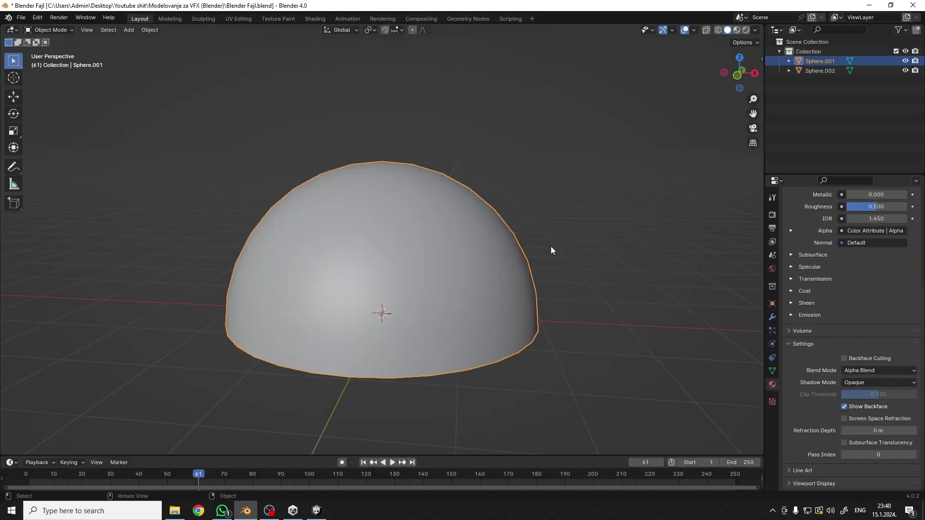
{"action": "left_click", "coordinate": [771, 304]}
{"action": "left_click", "coordinate": [21, 18]}
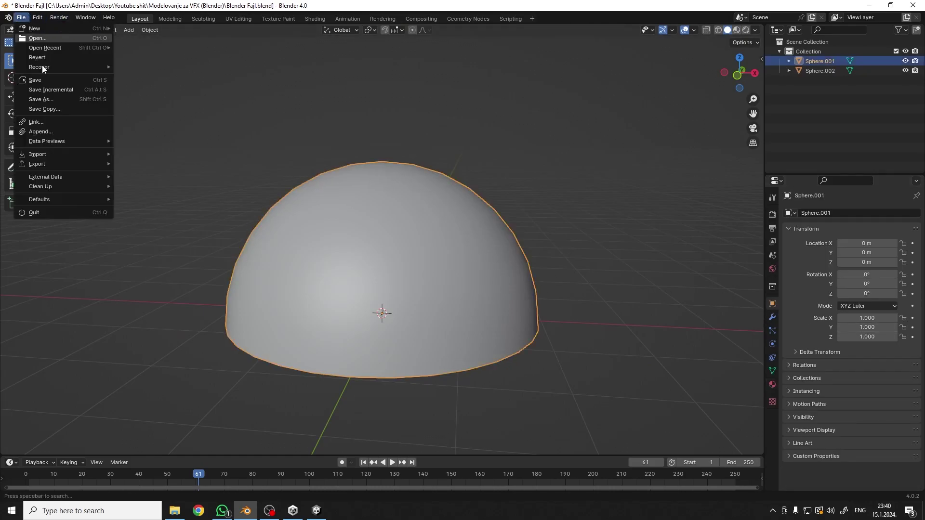
{"action": "mouse_move", "coordinate": [45, 164]}
{"action": "left_click", "coordinate": [159, 250]}
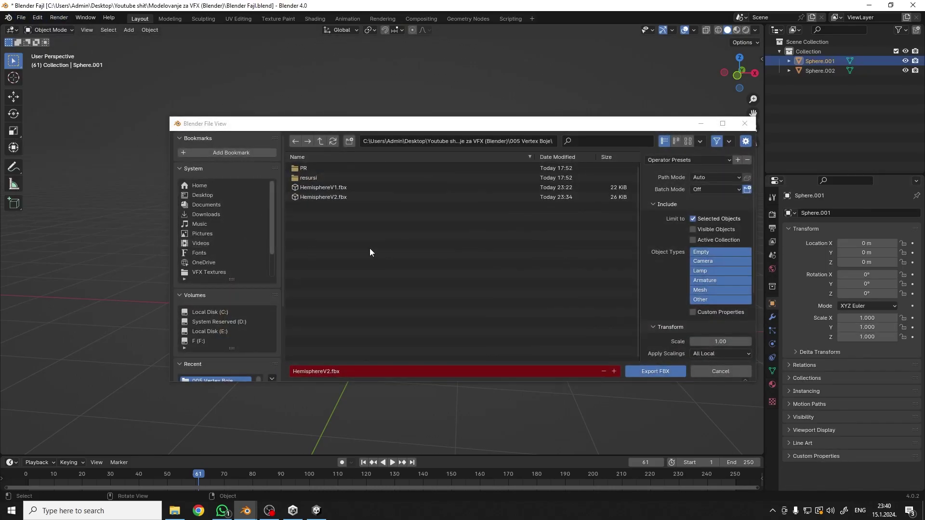
{"action": "left_click", "coordinate": [343, 198]}
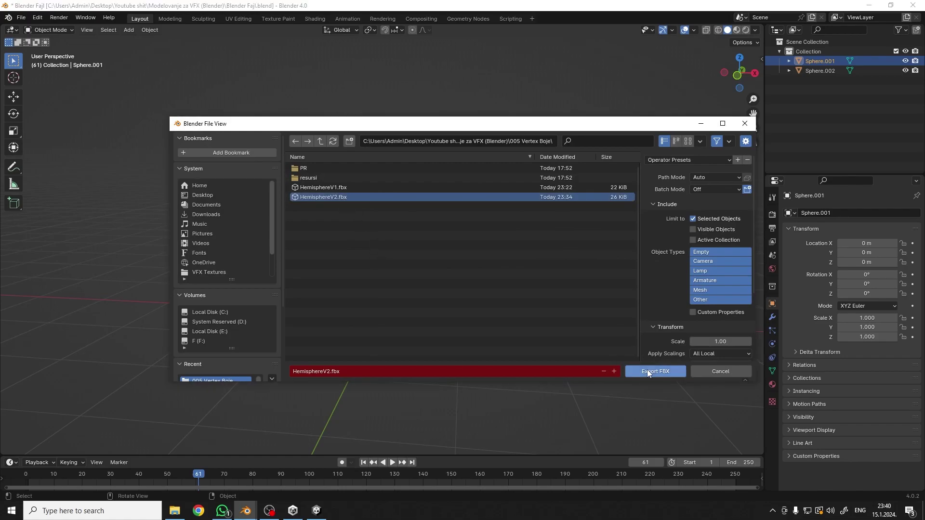
{"action": "left_click", "coordinate": [646, 371]}
Step: Switch to Unity and import HemisphereV2.fbx into the Modelovanje folder
{"action": "left_click", "coordinate": [316, 511]}
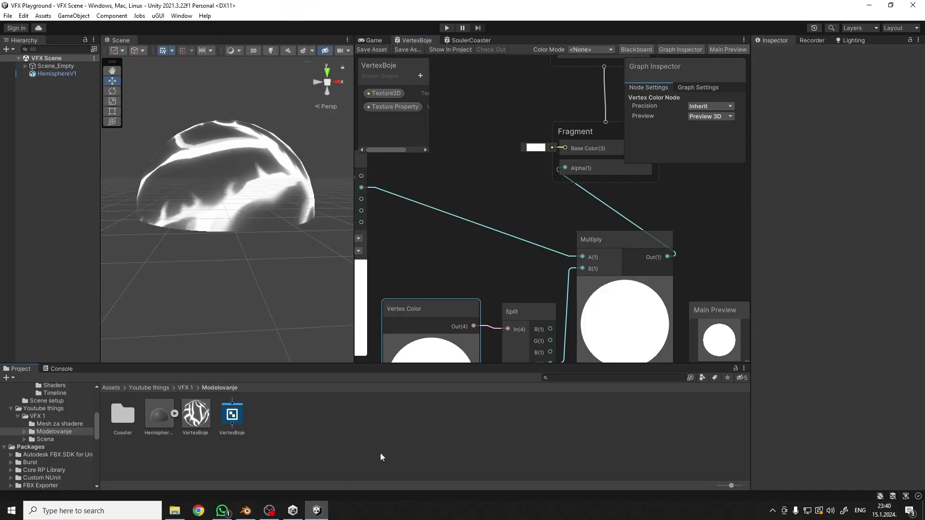
{"action": "right_click", "coordinate": [362, 412]}
{"action": "left_click", "coordinate": [403, 248]}
{"action": "left_click", "coordinate": [138, 118]}
{"action": "double_click", "coordinate": [139, 118]}
Step: Add HemisphereV2 to the scene beside HemisphereV1 and assign the VertexBoje material to it
{"action": "left_click_drag", "start_coordinate": [195, 414], "coordinate": [52, 162]}
{"action": "left_click", "coordinate": [59, 89]}
{"action": "left_click", "coordinate": [60, 82]}
{"action": "left_click_drag", "start_coordinate": [238, 218], "coordinate": [294, 262], "text": "alt"}
{"action": "key", "text": "w"}
{"action": "scroll", "coordinate": [259, 266], "scroll_direction": "down", "scroll_amount": 4}
{"action": "left_click_drag", "start_coordinate": [237, 413], "coordinate": [847, 183]}
Step: Examine the bottom edges of the two hemispheres side by side in the scene to compare their transparency
{"action": "scroll", "coordinate": [263, 284], "scroll_direction": "up", "scroll_amount": 5}
{"action": "left_click_drag", "start_coordinate": [262, 289], "coordinate": [192, 230], "text": "alt"}
{"action": "scroll", "coordinate": [247, 218], "scroll_direction": "up", "scroll_amount": 5}
{"action": "left_click_drag", "start_coordinate": [355, 277], "coordinate": [159, 212]}
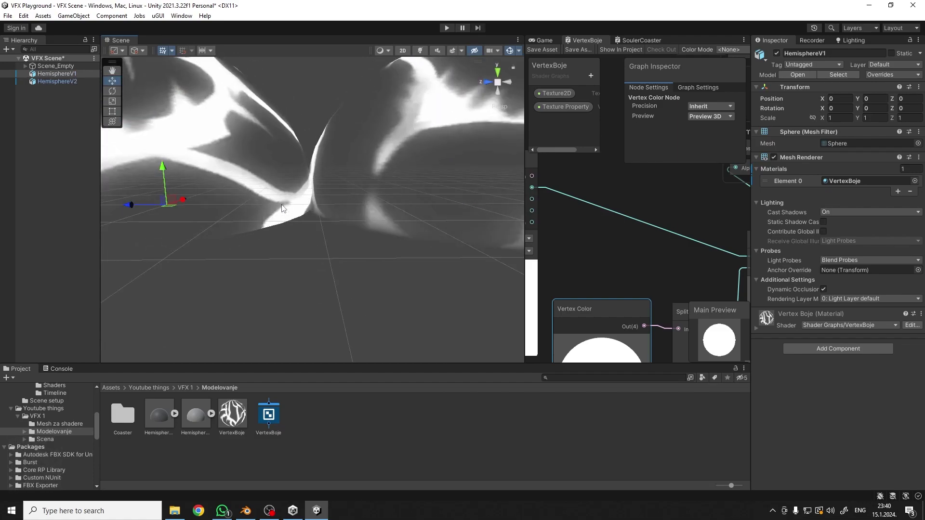
{"action": "left_click", "coordinate": [150, 212]}
{"action": "key", "text": "w"}
{"action": "left_click", "coordinate": [311, 289]}
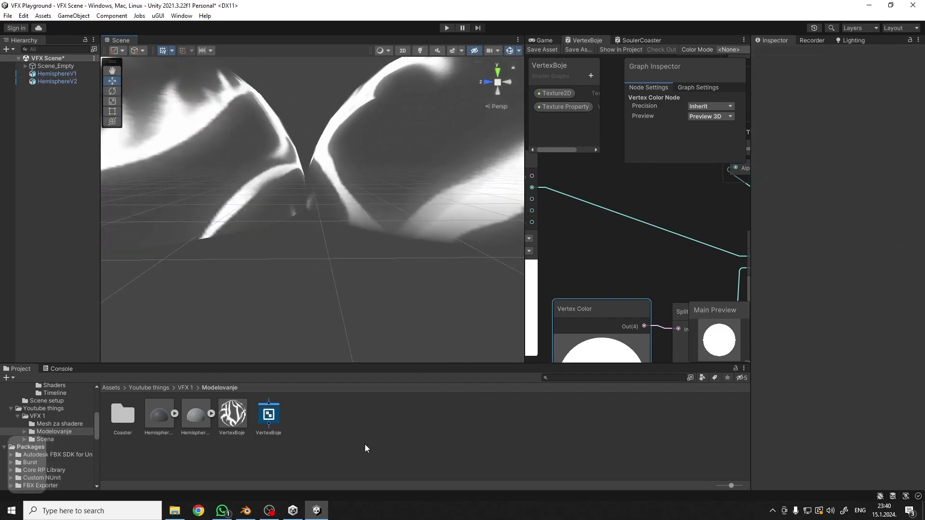